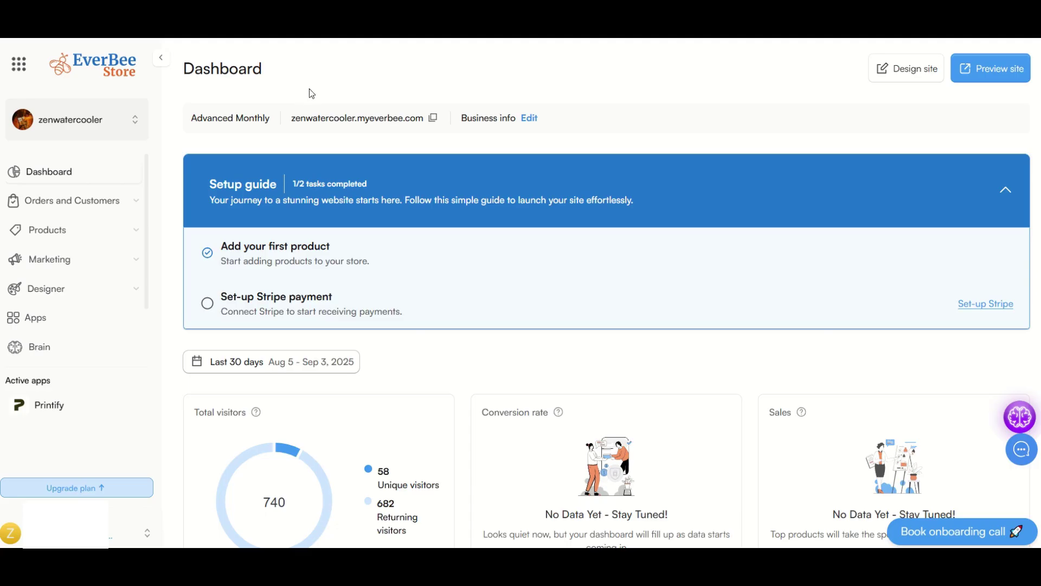
Open the store's product list and preview the Tennis, Soccer Ball and Bobcat thumbnails.
{"action": "left_click", "coordinate": [55, 233]}
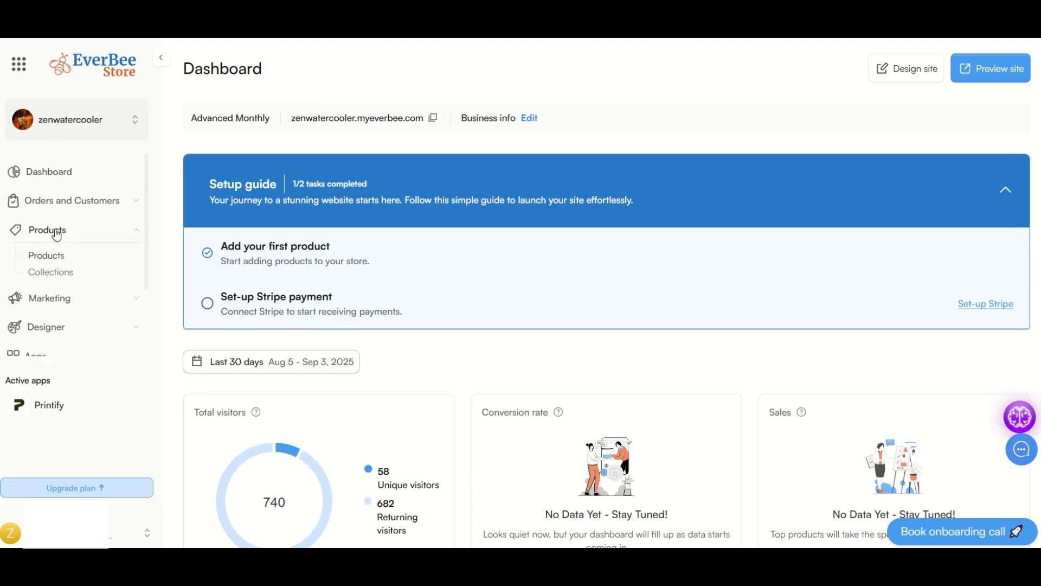
{"action": "left_click", "coordinate": [52, 258]}
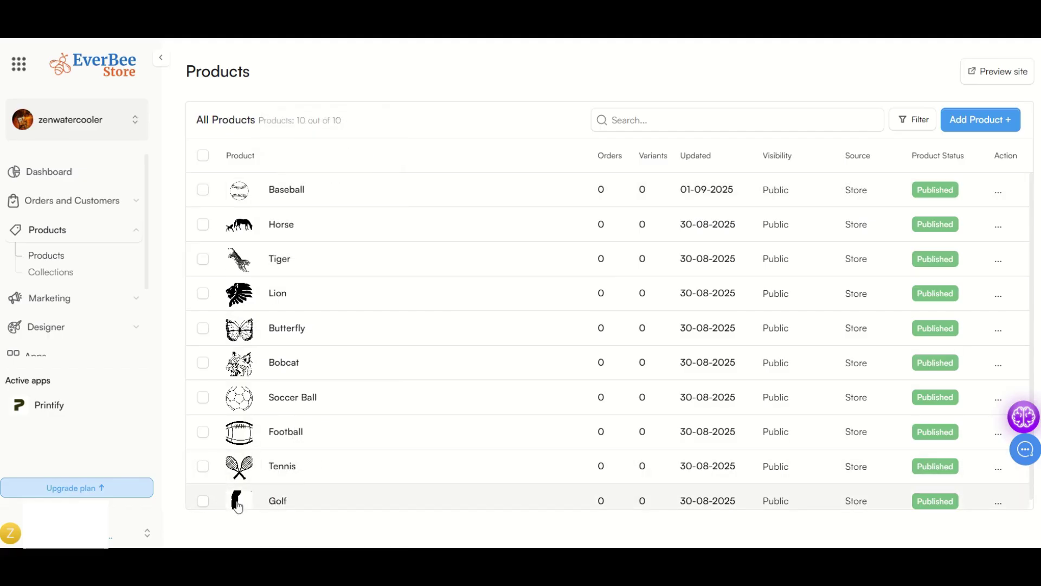
{"action": "mouse_move", "coordinate": [239, 473]}
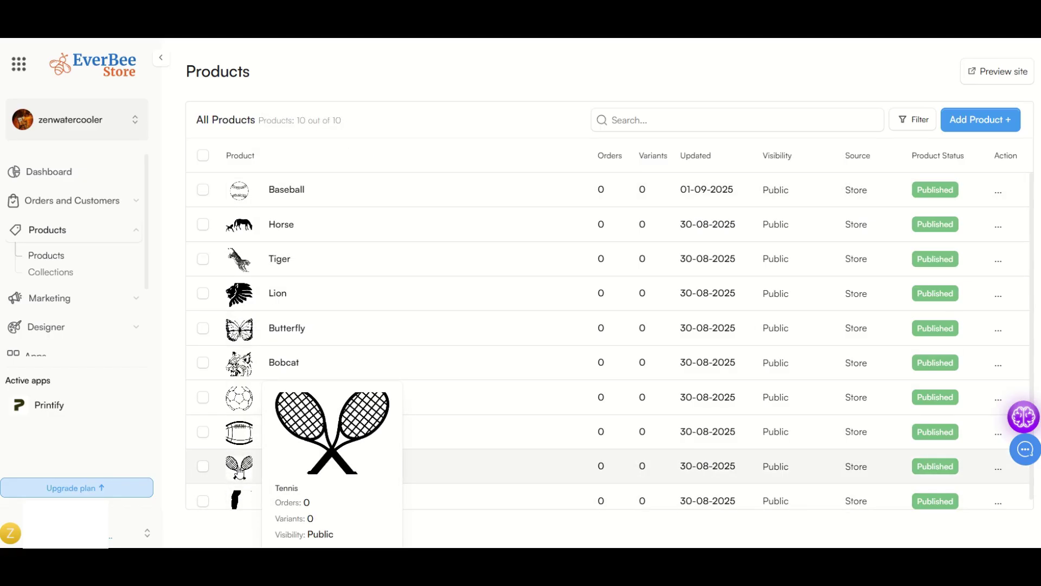
{"action": "mouse_move", "coordinate": [237, 402]}
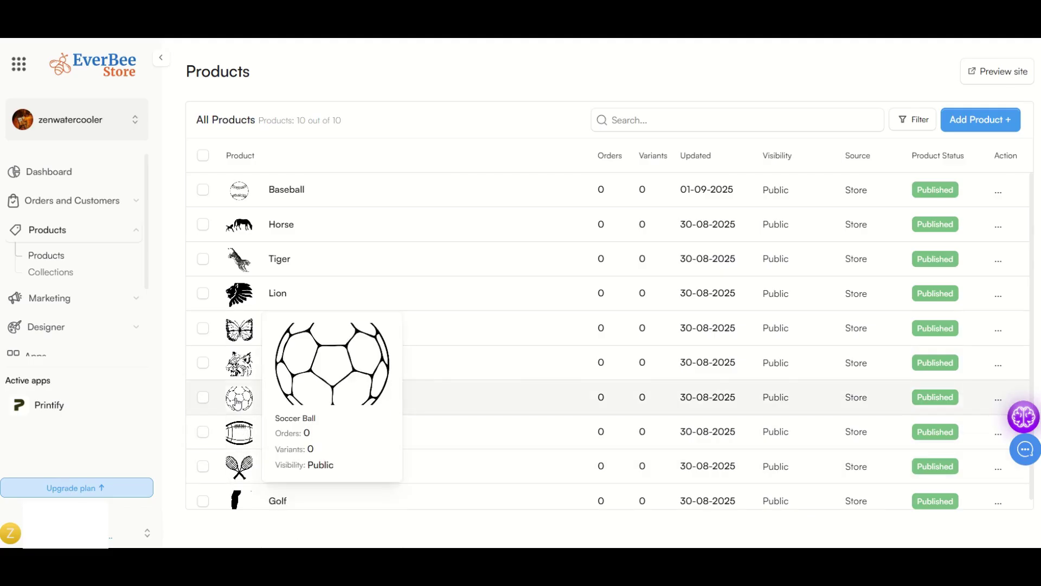
{"action": "mouse_move", "coordinate": [239, 365]}
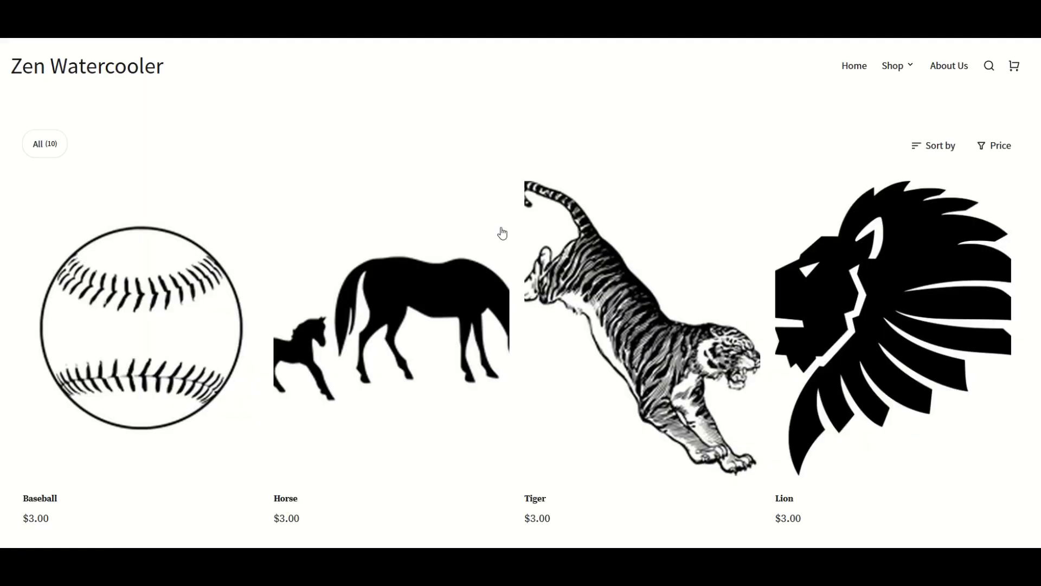
Examine how the product images are cropped in the Zen Watercooler storefront grid, including a closer look at Baseball.
{"action": "scroll", "coordinate": [693, 246], "scroll_direction": "down", "scroll_amount": 2}
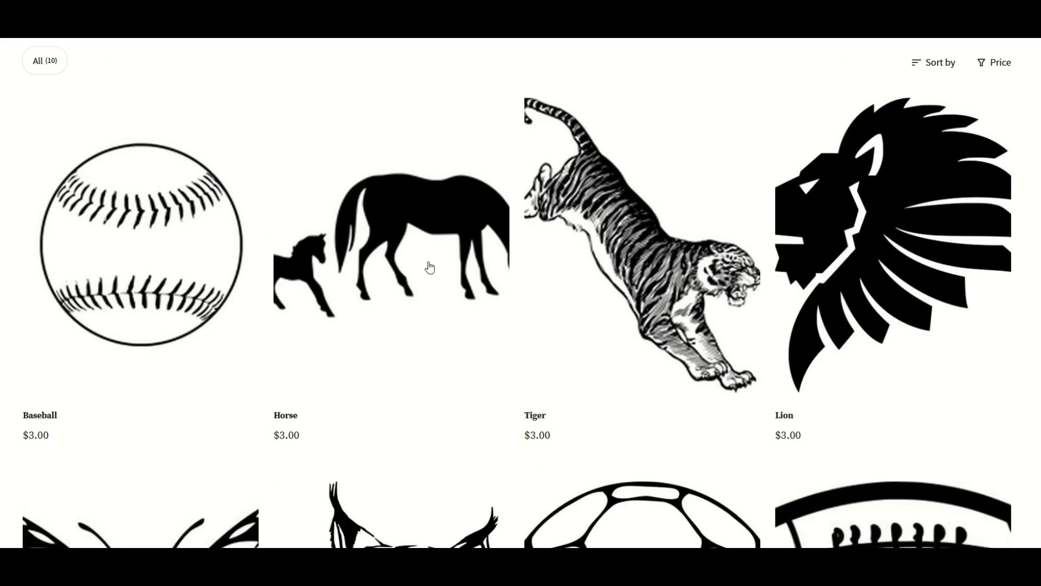
{"action": "scroll", "coordinate": [676, 304], "scroll_direction": "down", "scroll_amount": 5}
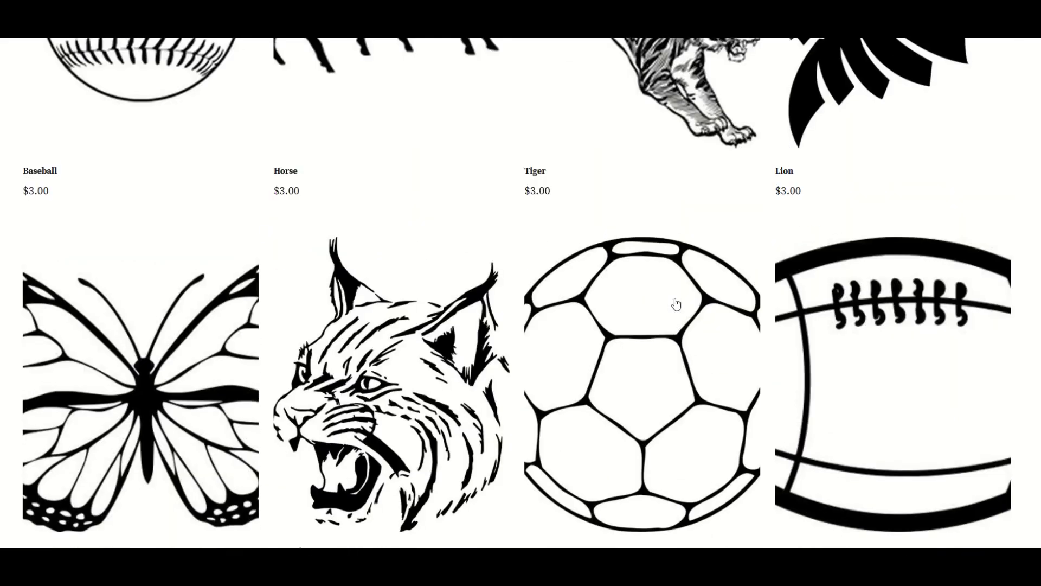
{"action": "scroll", "coordinate": [676, 304], "scroll_direction": "down", "scroll_amount": 2}
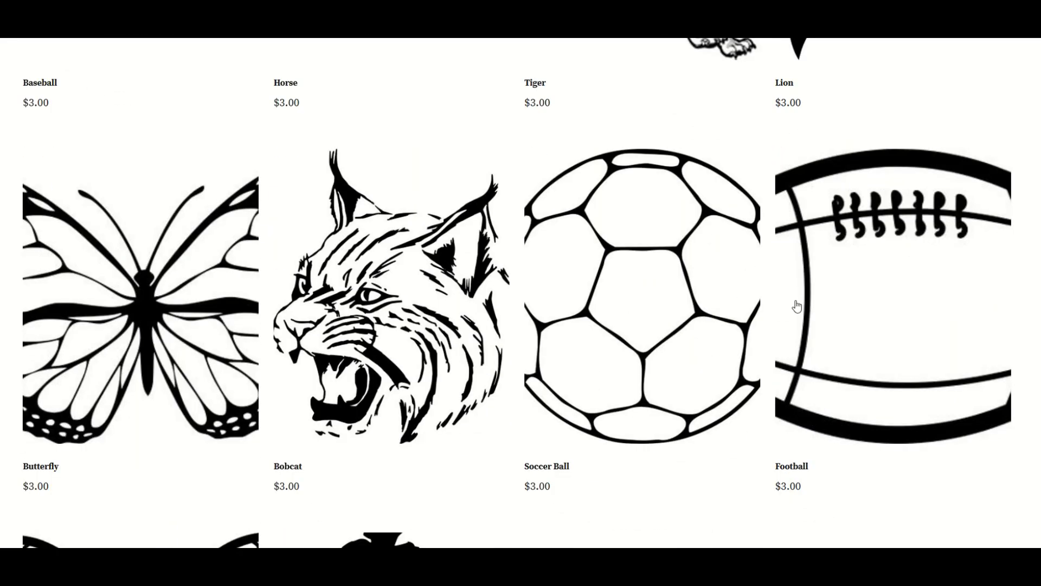
{"action": "scroll", "coordinate": [796, 304], "scroll_direction": "down", "scroll_amount": 5}
{"action": "scroll", "coordinate": [791, 307], "scroll_direction": "up", "scroll_amount": 9}
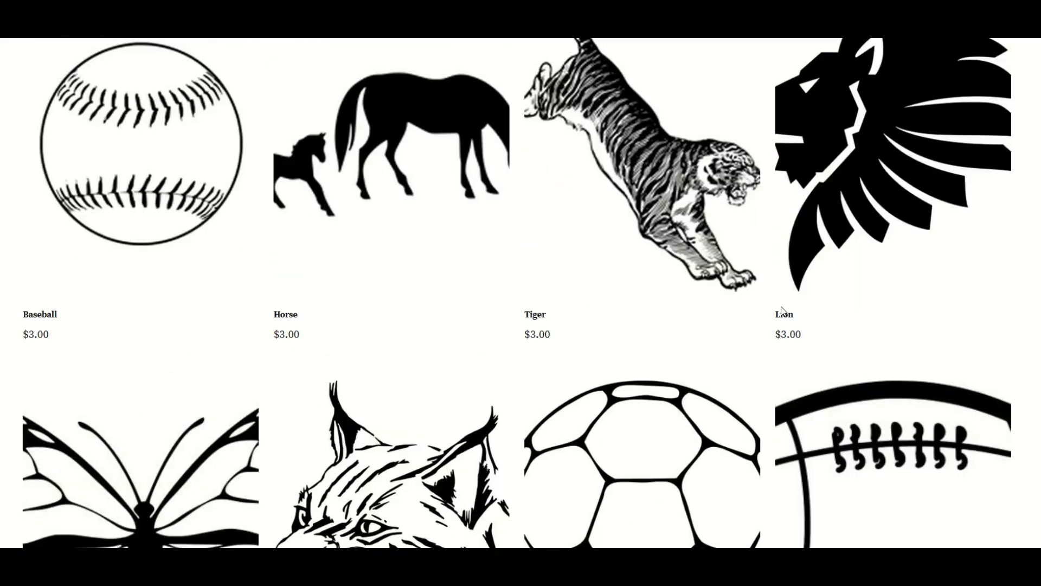
{"action": "scroll", "coordinate": [781, 311], "scroll_direction": "up", "scroll_amount": 3}
{"action": "key", "text": "ctrl+plus"}
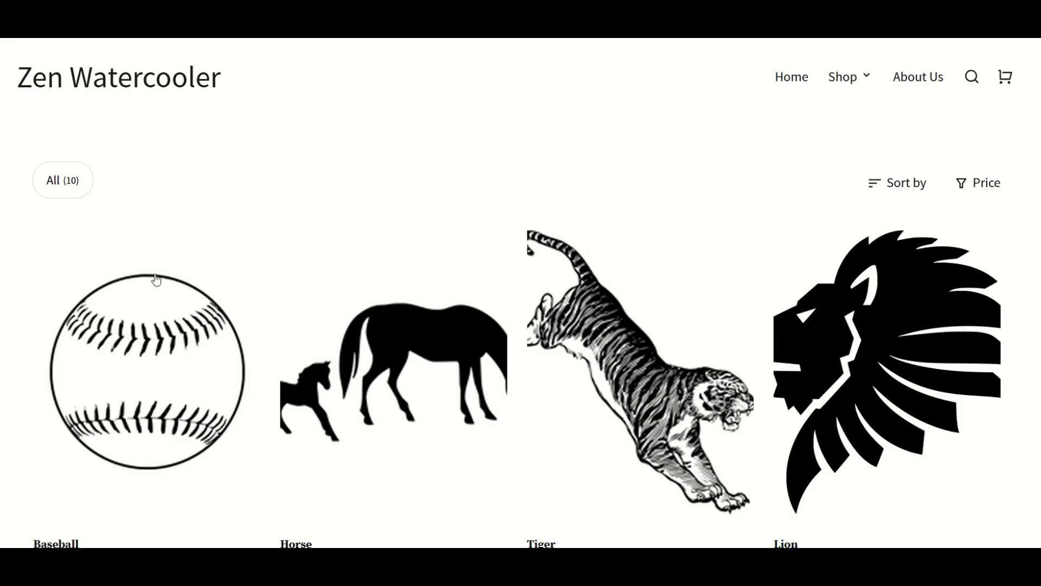
{"action": "scroll", "coordinate": [225, 393], "scroll_direction": "down", "scroll_amount": 2}
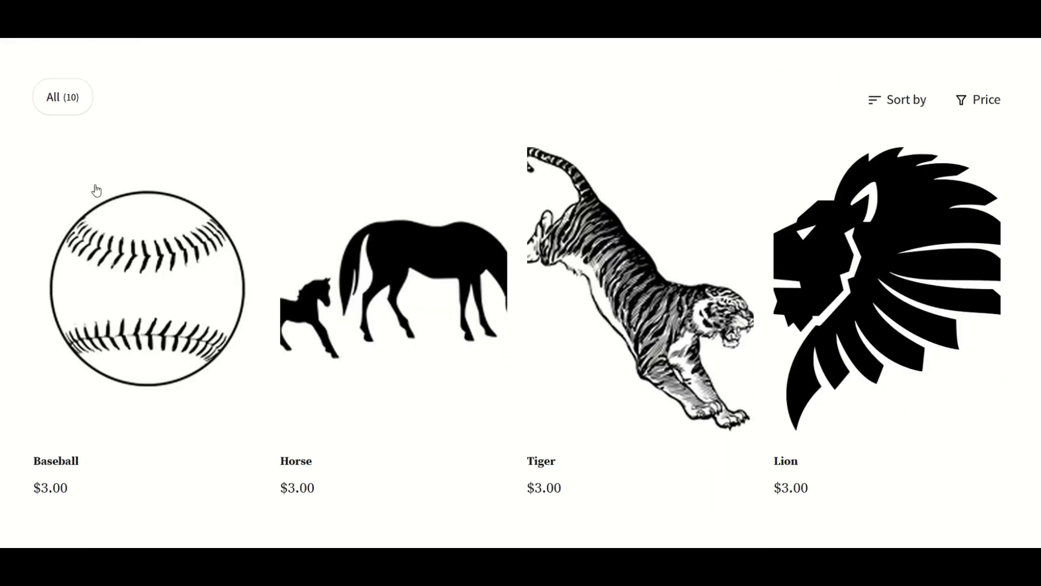
{"action": "left_click", "coordinate": [157, 324]}
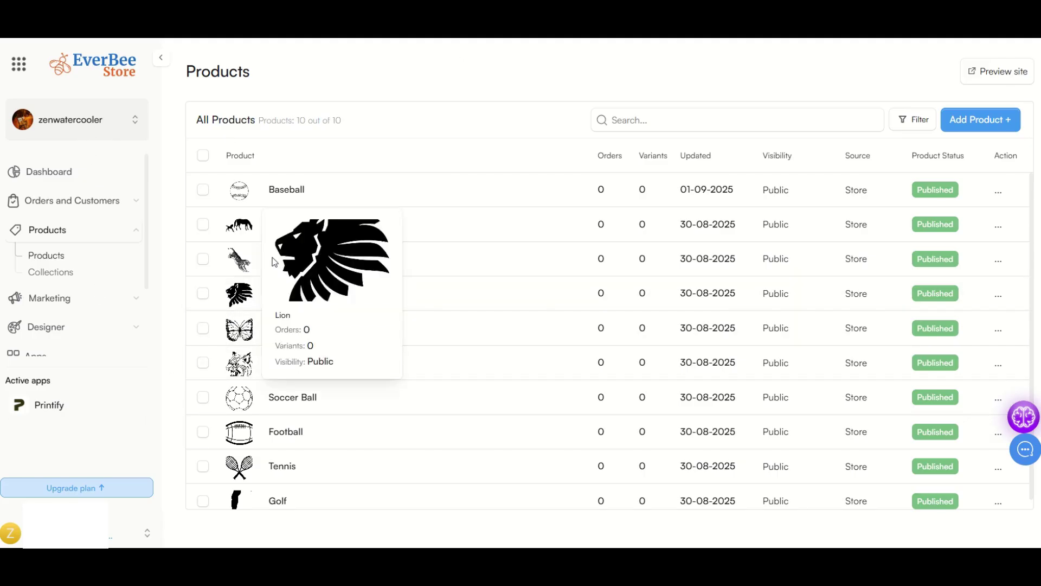
Open the Horse product for editing and review its description, attached digital file and product preview image.
{"action": "left_click", "coordinate": [291, 222]}
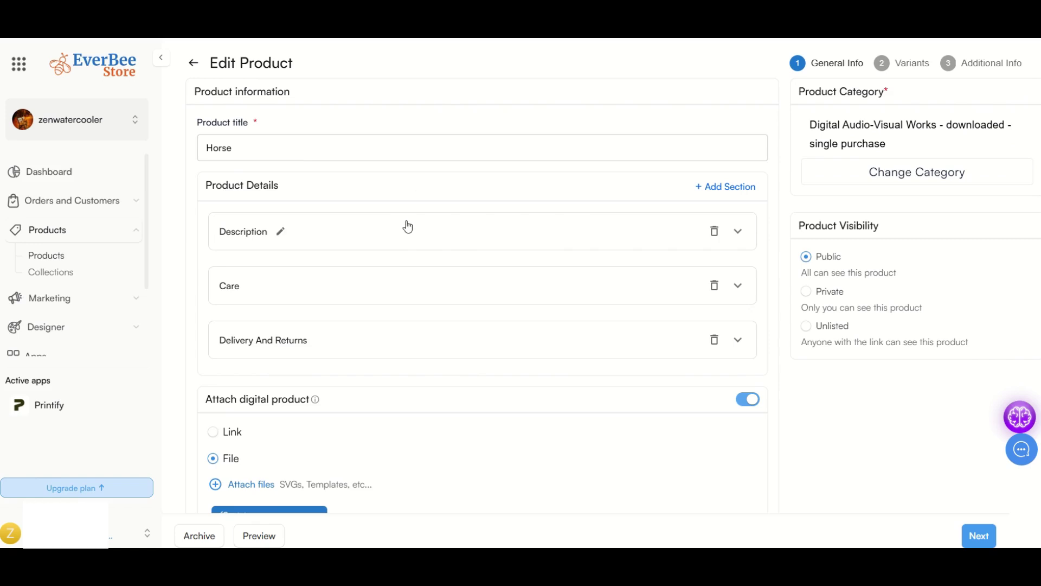
{"action": "left_click", "coordinate": [390, 233]}
{"action": "scroll", "coordinate": [194, 260], "scroll_direction": "down", "scroll_amount": 6}
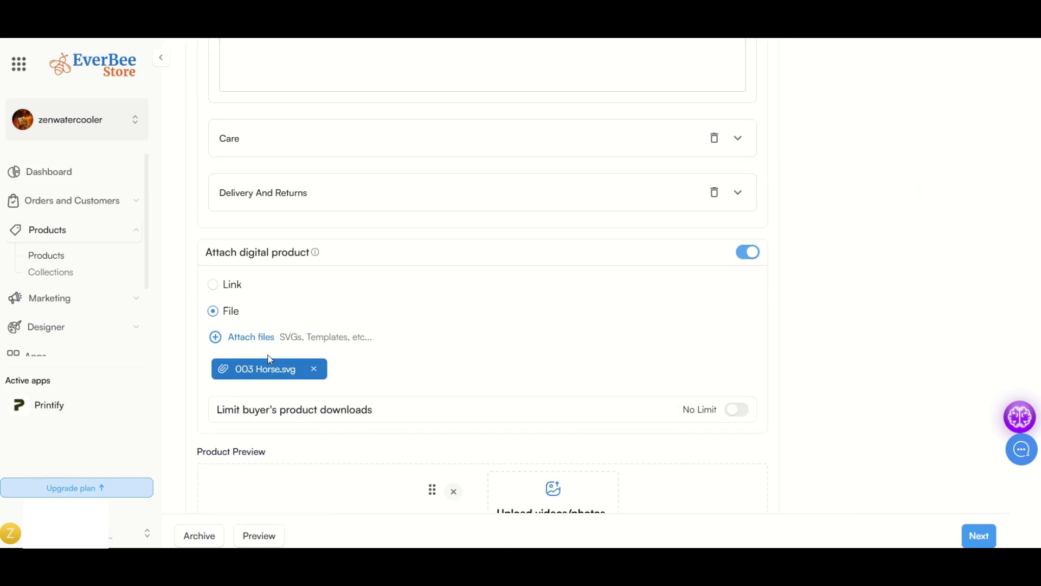
{"action": "scroll", "coordinate": [352, 307], "scroll_direction": "down", "scroll_amount": 2}
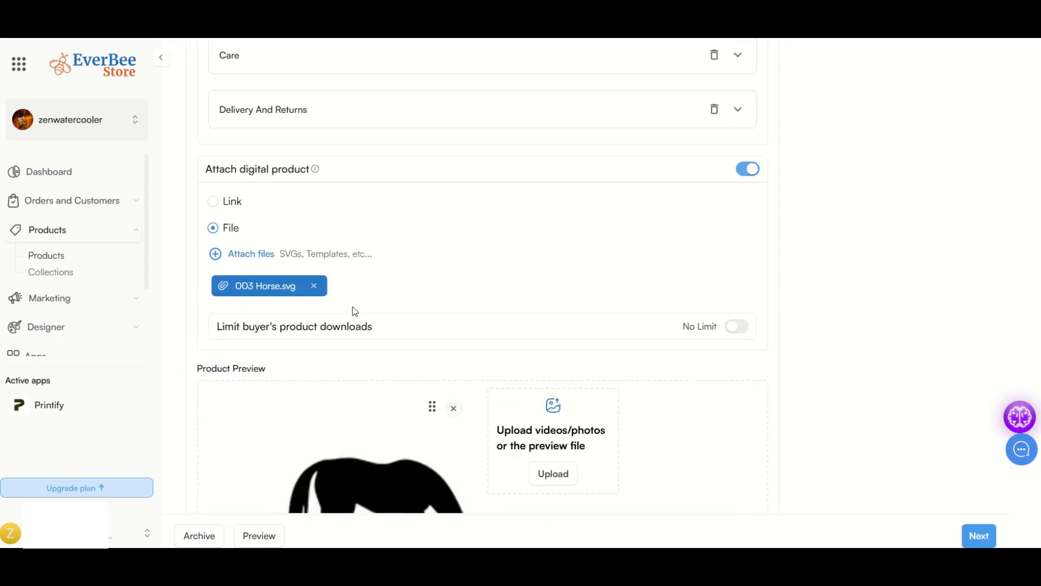
{"action": "scroll", "coordinate": [353, 307], "scroll_direction": "down", "scroll_amount": 3}
{"action": "scroll", "coordinate": [354, 310], "scroll_direction": "down", "scroll_amount": 1}
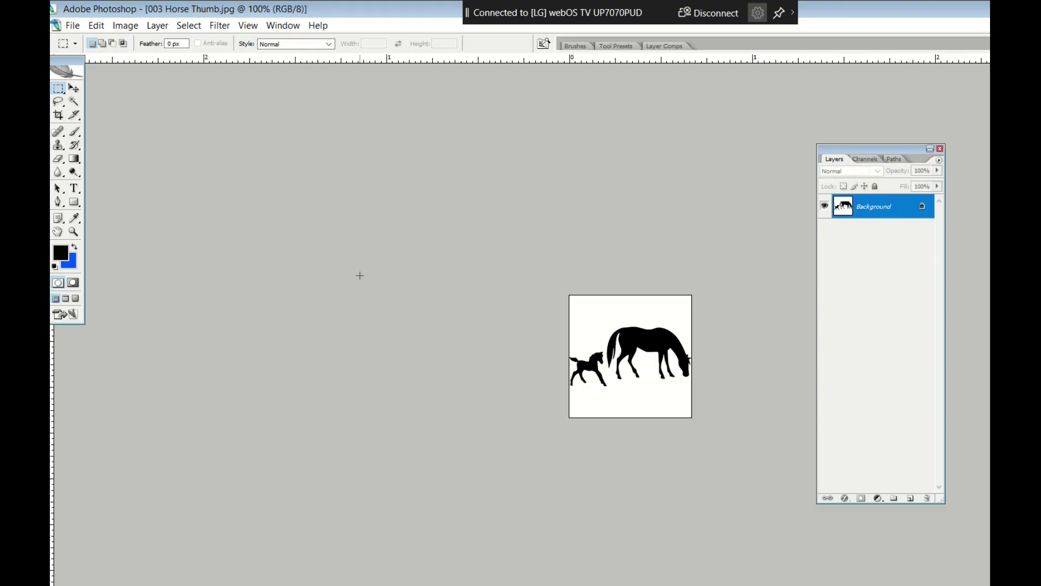
Switch to Photoshop and check the image size of 003 Horse Thumb.jpg, leaving the settings unchanged.
{"action": "key", "text": "ctrl+alt+i"}
{"action": "left_click_drag", "start_coordinate": [222, 156], "coordinate": [335, 232]}
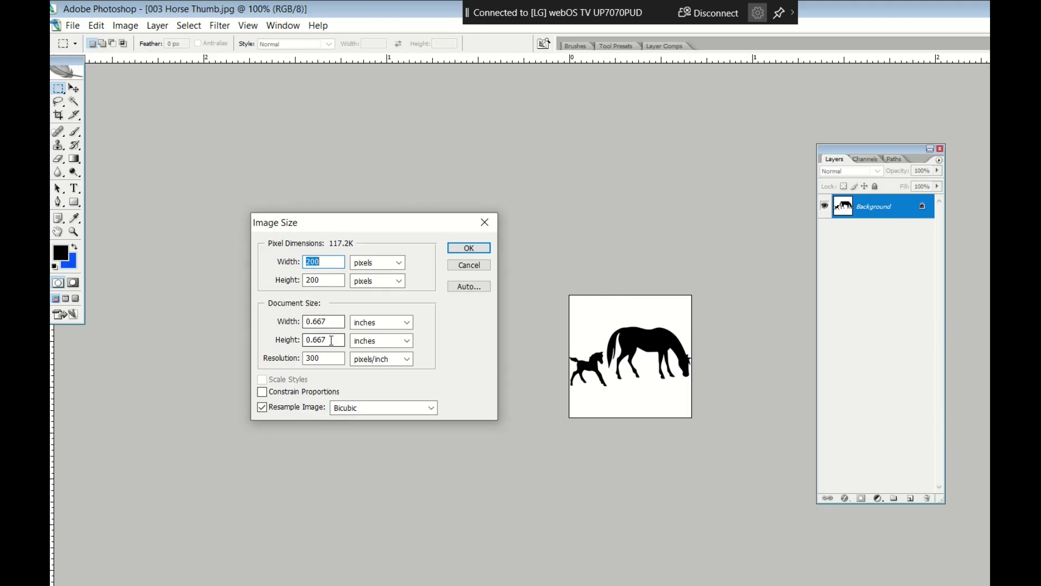
{"action": "left_click", "coordinate": [459, 272]}
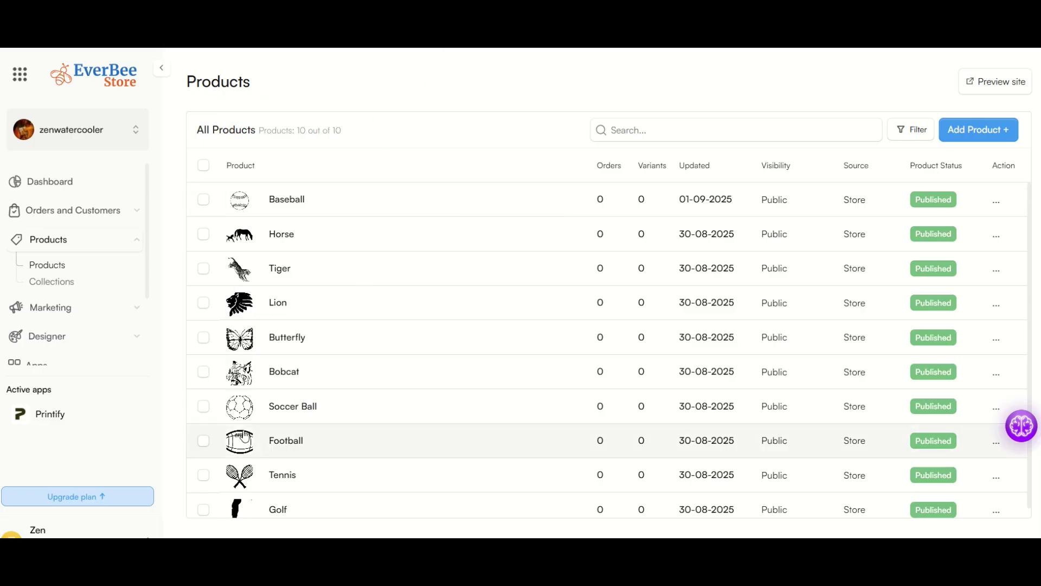
Return to the EverBee product list and preview the thumbnails from Football up to Lion.
{"action": "mouse_move", "coordinate": [243, 444]}
{"action": "mouse_move", "coordinate": [241, 409]}
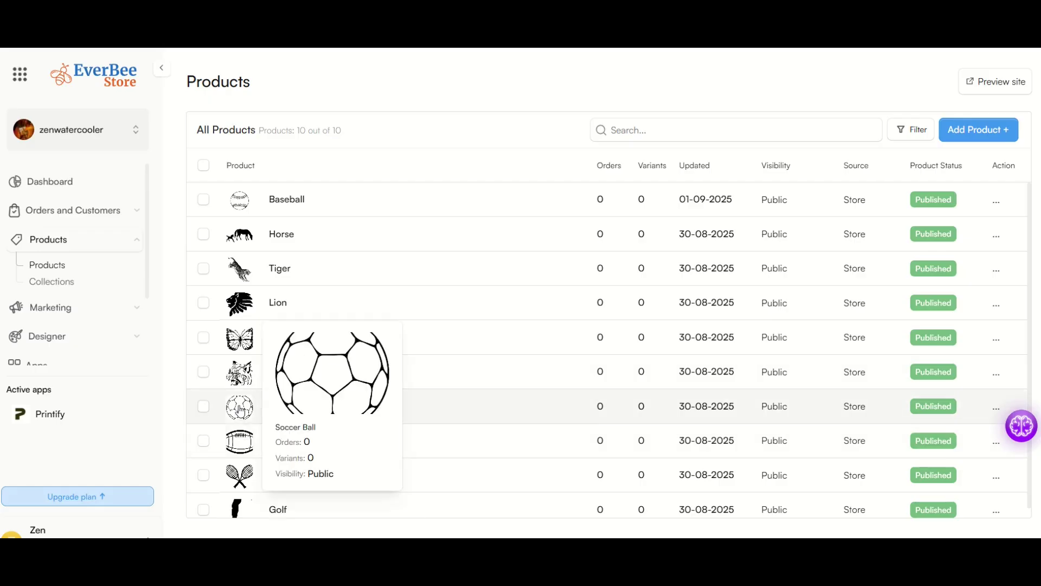
{"action": "mouse_move", "coordinate": [241, 375]}
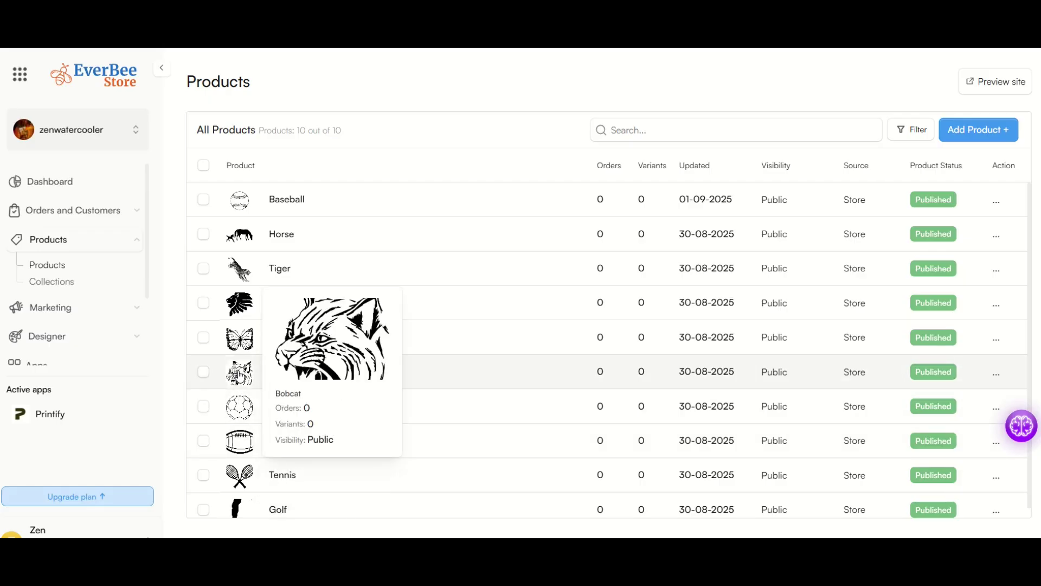
{"action": "mouse_move", "coordinate": [237, 347]}
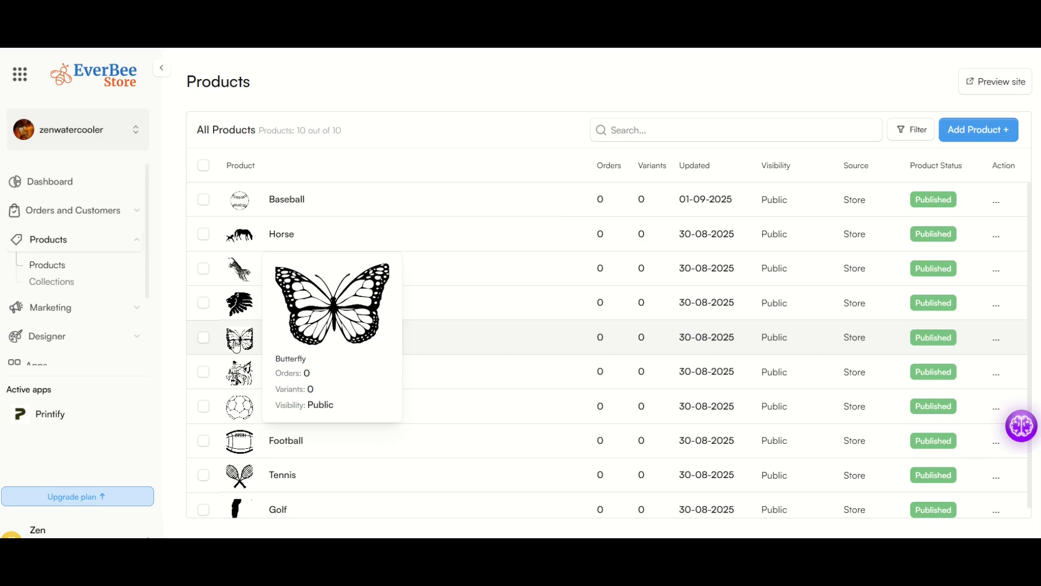
{"action": "mouse_move", "coordinate": [239, 306]}
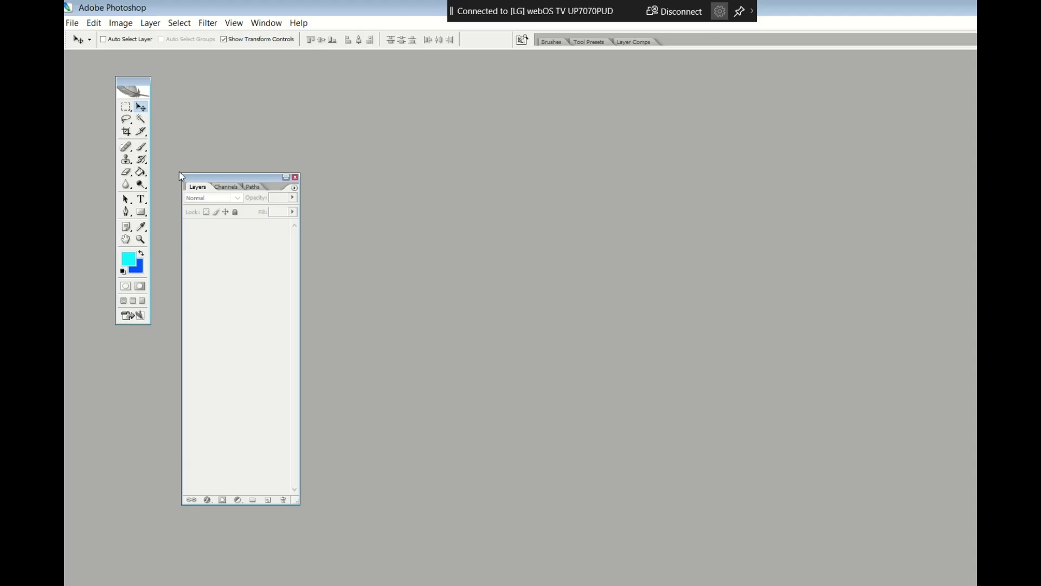
In Photoshop, create a new 3 x 3 inch RGB document at 72 pixels/inch with transparent background contents.
{"action": "left_click", "coordinate": [72, 23]}
{"action": "left_click", "coordinate": [76, 34]}
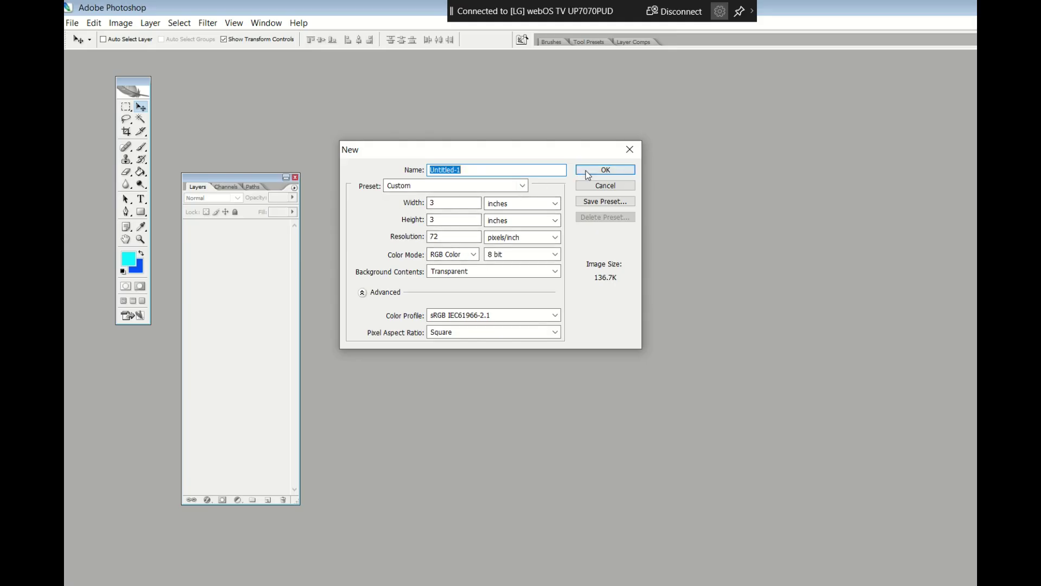
{"action": "left_click", "coordinate": [606, 170]}
{"action": "left_click", "coordinate": [404, 62]}
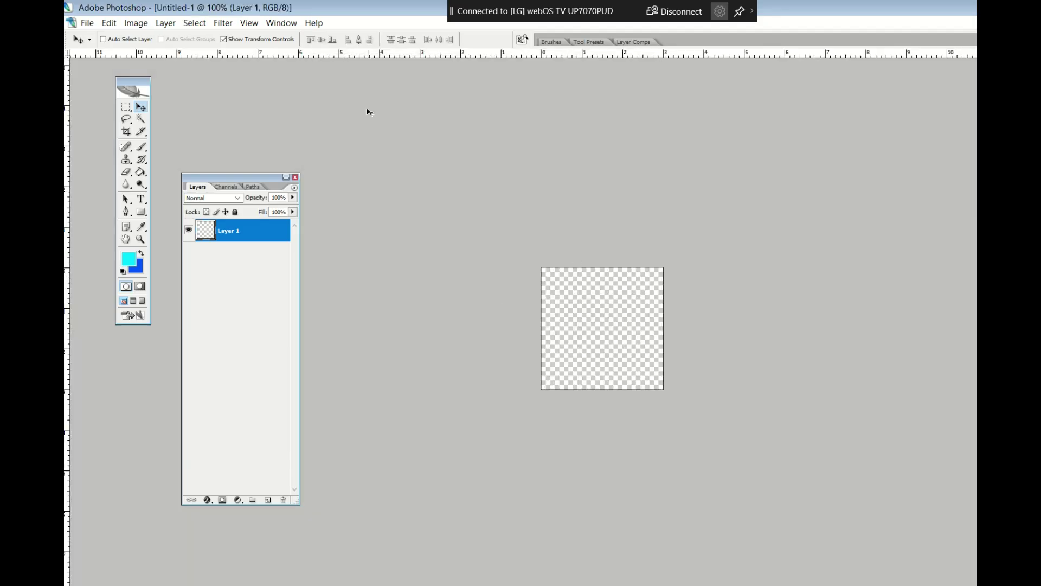
{"action": "key", "text": "ctrl+plus"}
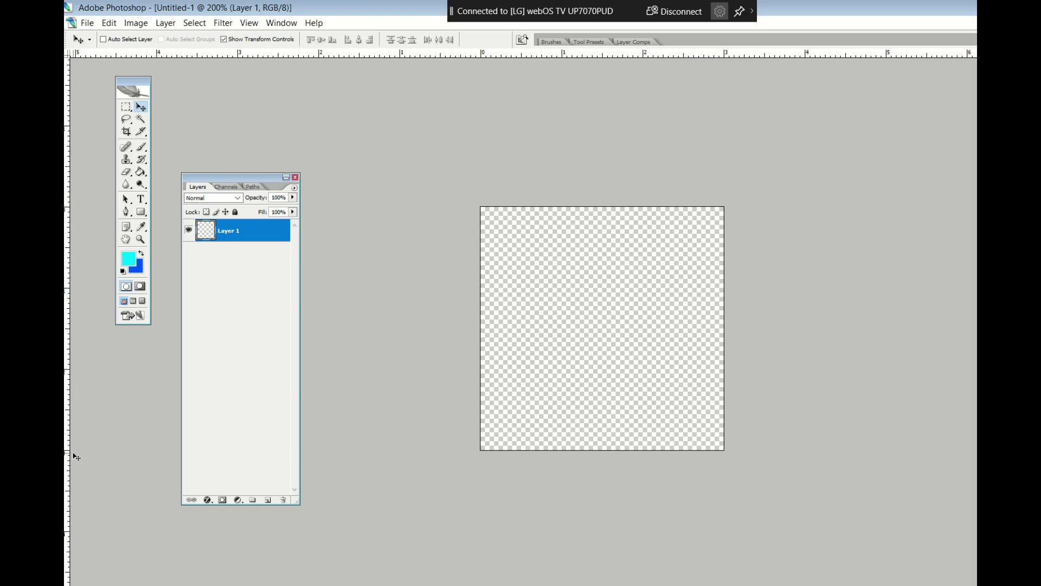
Fill Layer 1 with the cyan foreground color using the Paint Bucket.
{"action": "key", "text": "u"}
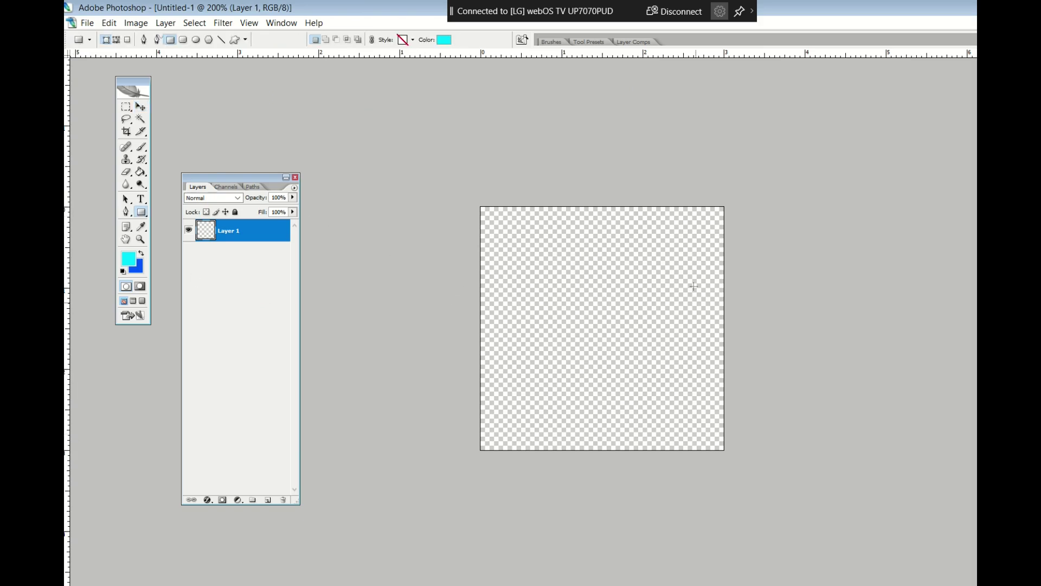
{"action": "left_click", "coordinate": [140, 171]}
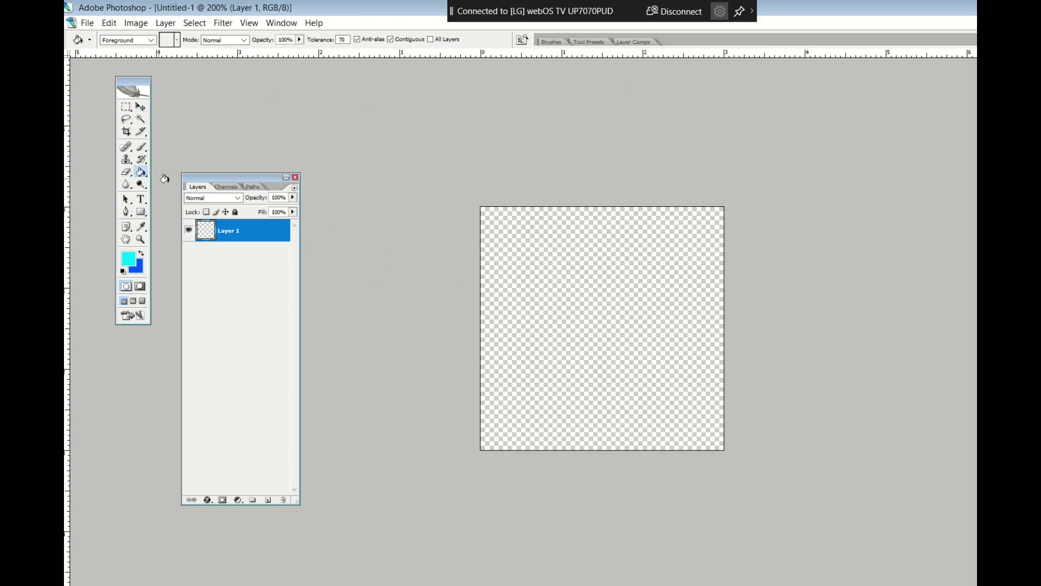
{"action": "left_click", "coordinate": [522, 316]}
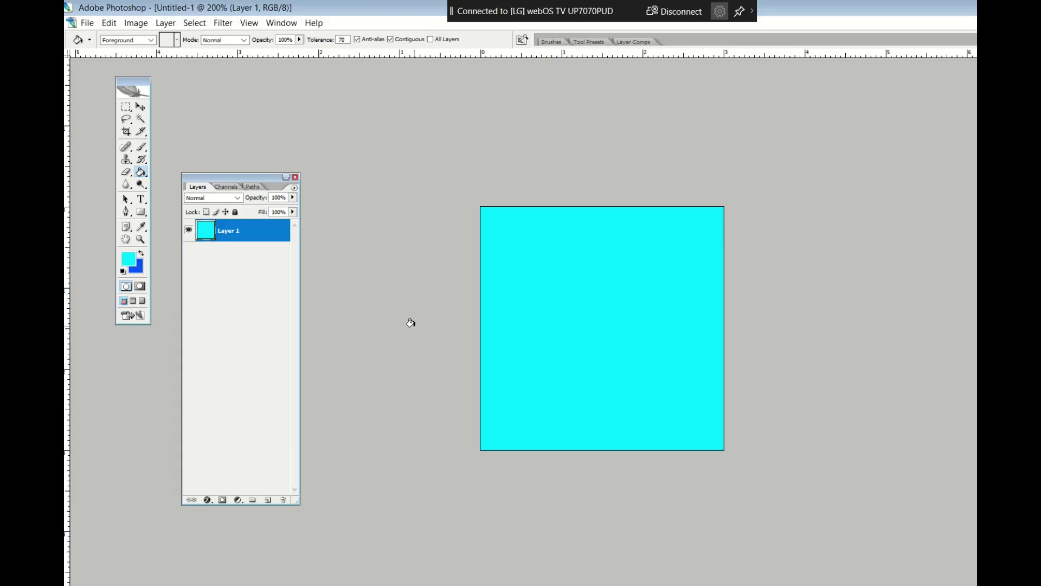
Add a new layer above the cyan fill and set the foreground color to red-pink ff0054.
{"action": "left_click", "coordinate": [267, 500]}
{"action": "key", "text": "x"}
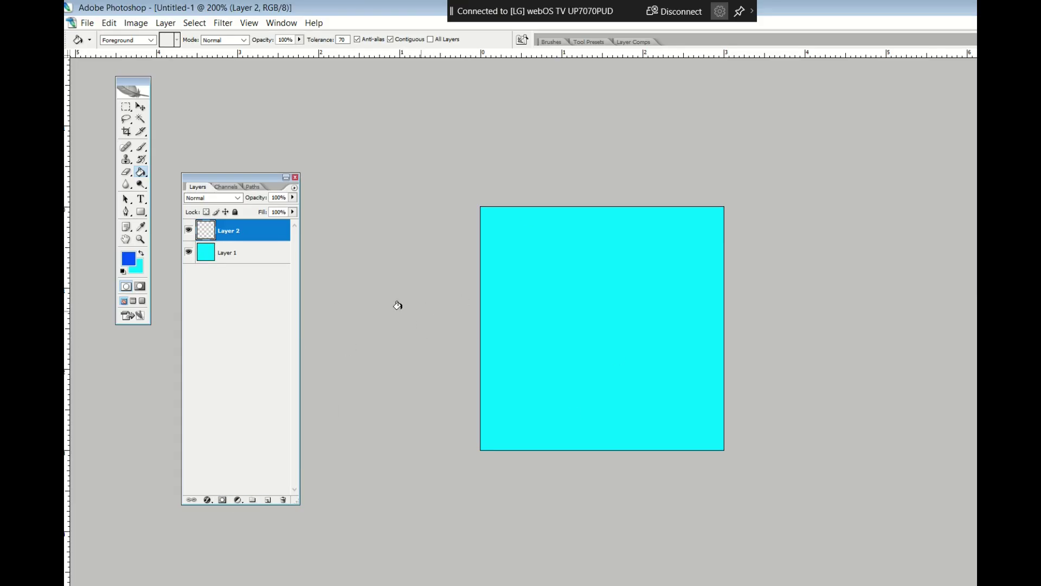
{"action": "left_click", "coordinate": [129, 260]}
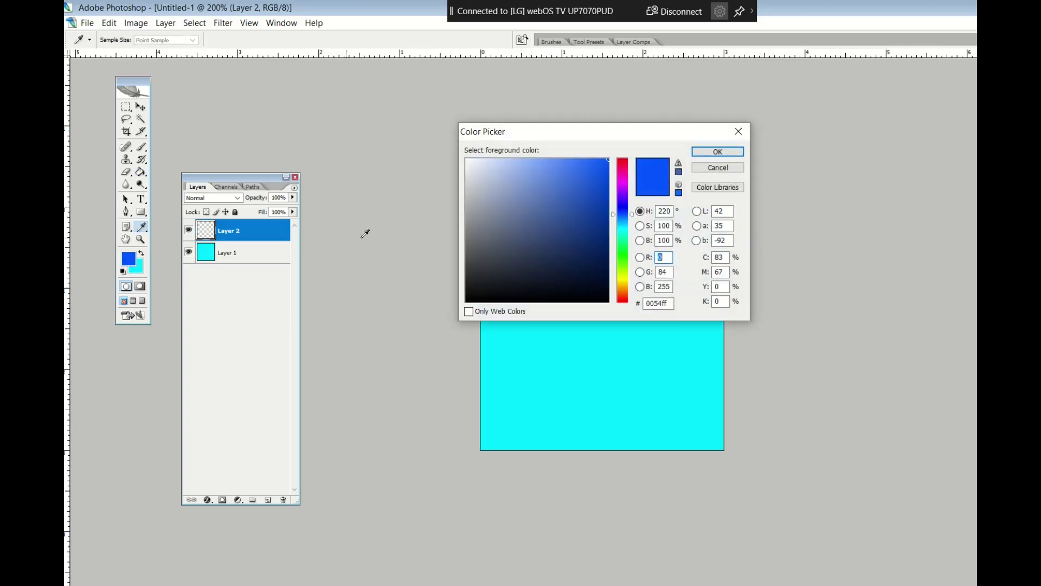
{"action": "left_click", "coordinate": [621, 173]}
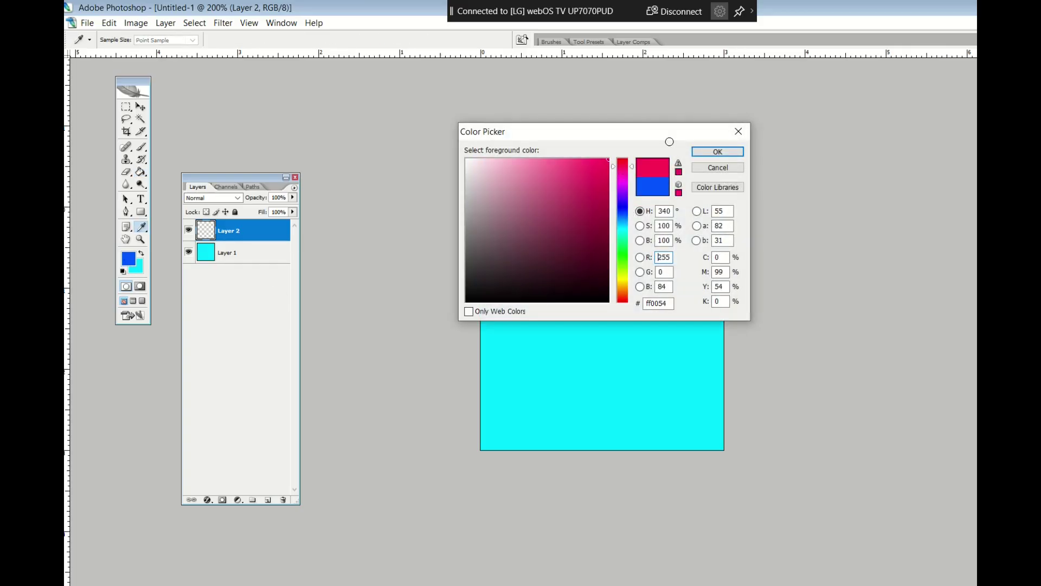
{"action": "left_click", "coordinate": [717, 151]}
Draw a red-pink square about 1 inch wide in the center of the canvas with the Rectangle tool.
{"action": "left_click_drag", "start_coordinate": [141, 211], "coordinate": [182, 212]}
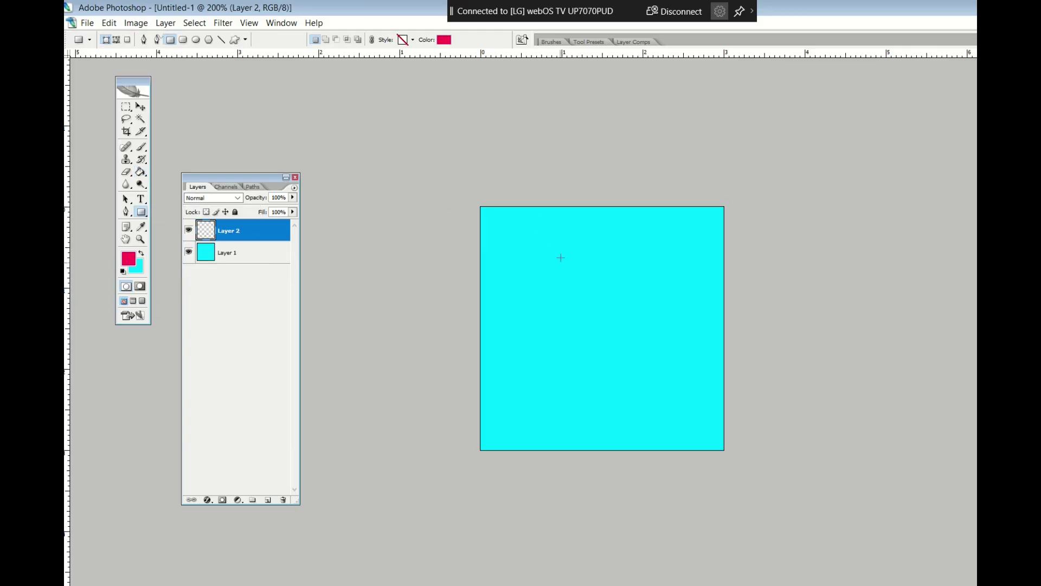
{"action": "left_click_drag", "start_coordinate": [559, 286], "coordinate": [642, 371]}
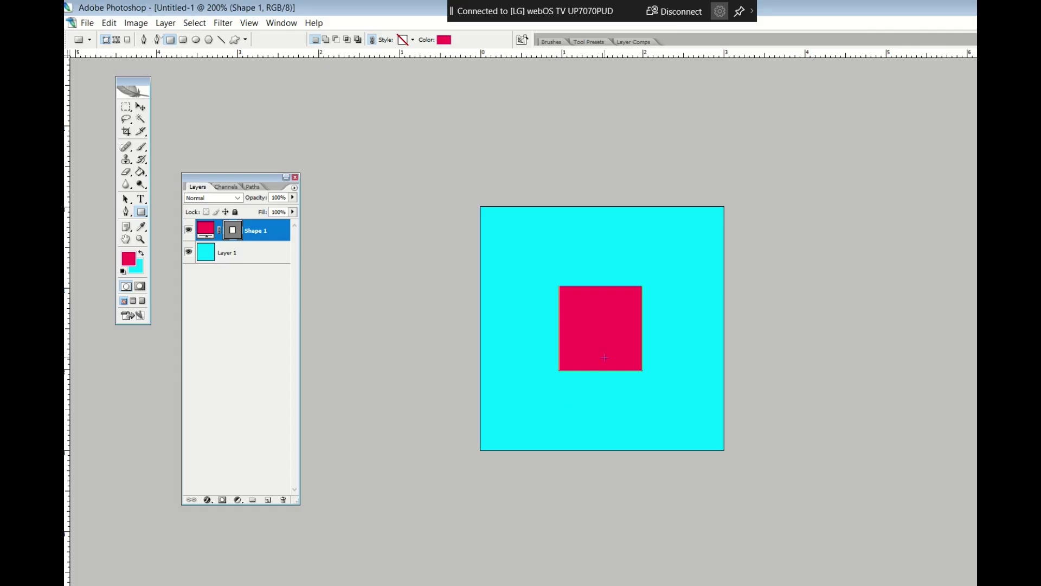
{"action": "left_click", "coordinate": [140, 107]}
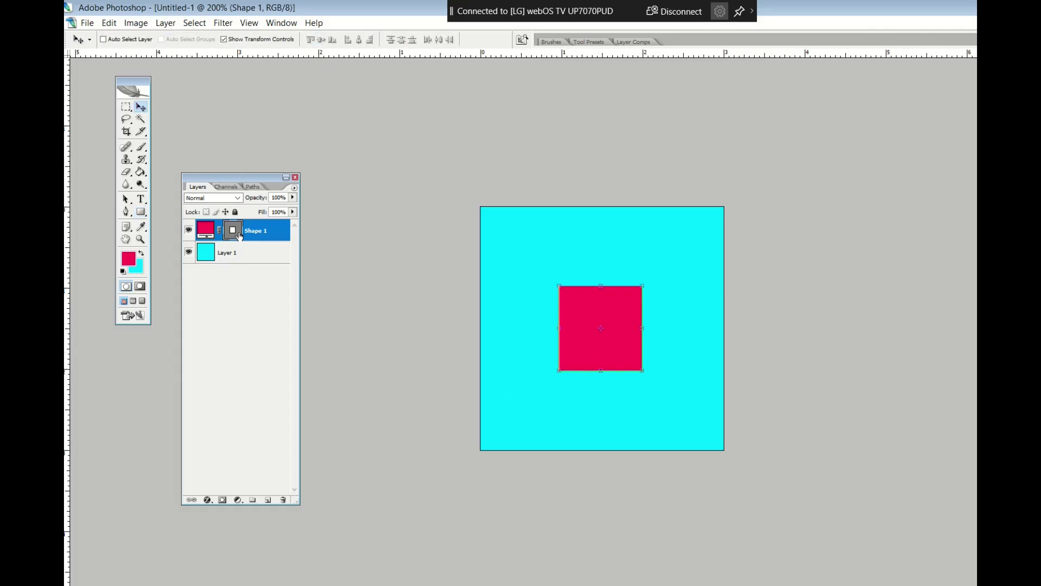
Add a new layer above the red-pink square and set the foreground color to green 00ff06.
{"action": "left_click", "coordinate": [268, 499]}
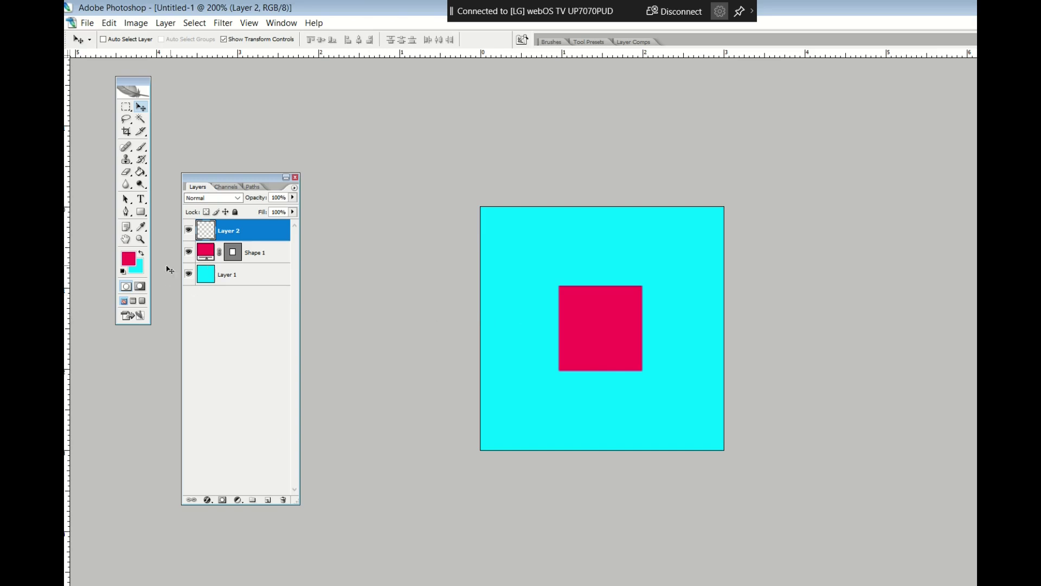
{"action": "left_click", "coordinate": [129, 259]}
{"action": "left_click", "coordinate": [624, 257]}
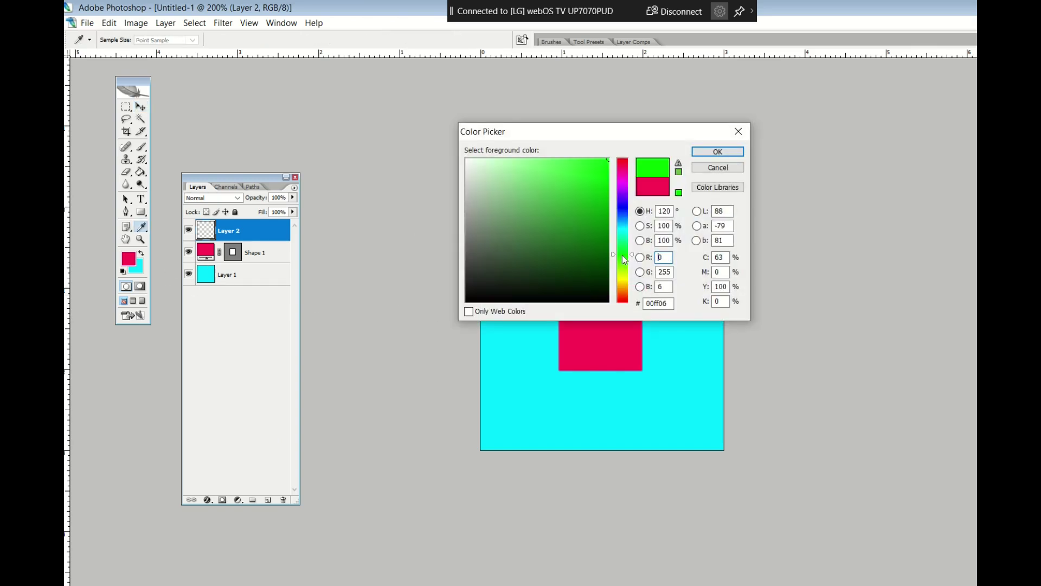
{"action": "left_click", "coordinate": [699, 150]}
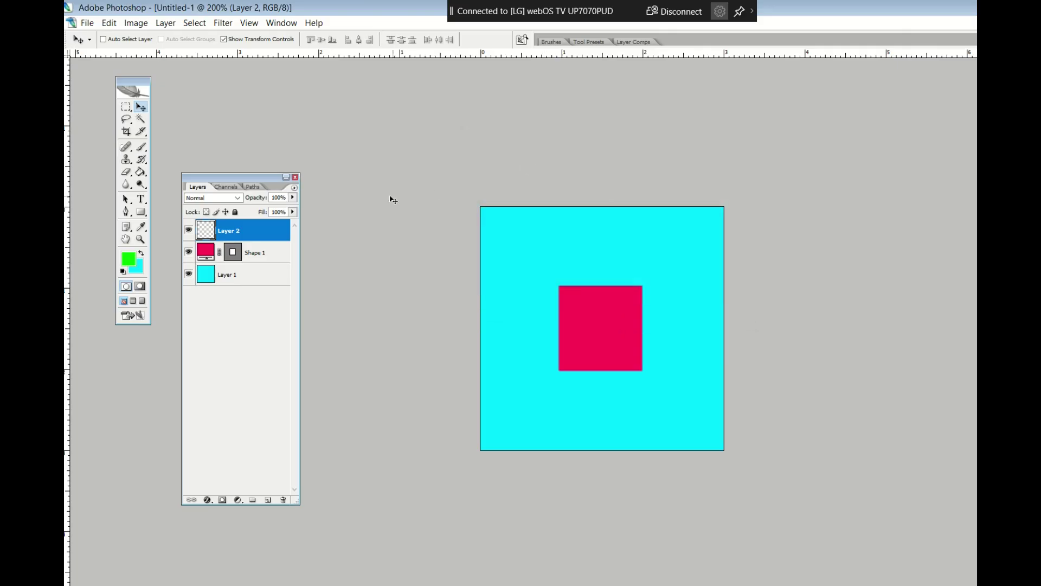
Draw a green square about 2 inches wide around the red-pink one and move its layer below the red-pink square's layer.
{"action": "left_click", "coordinate": [143, 213]}
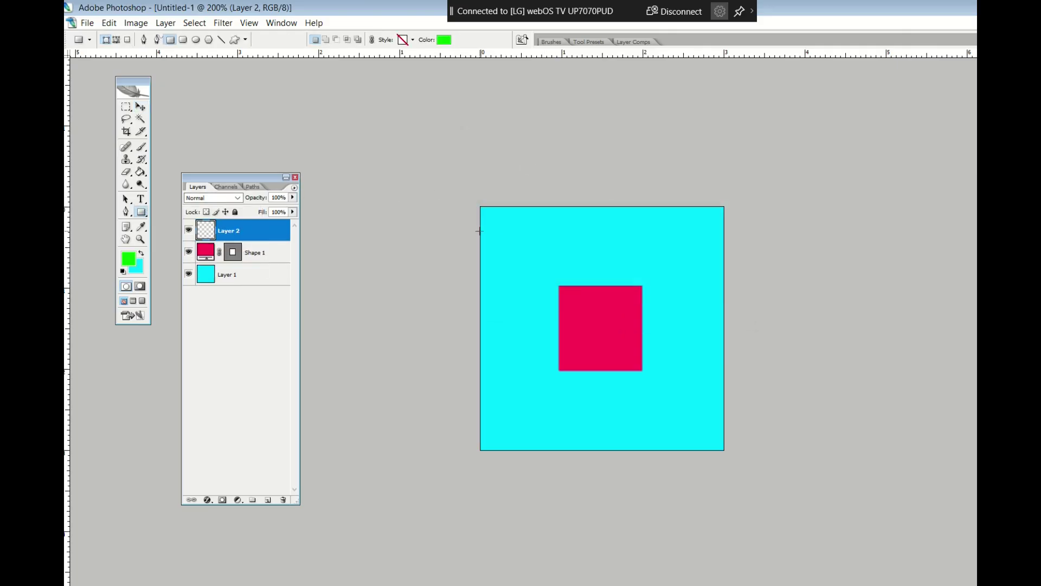
{"action": "left_click_drag", "start_coordinate": [520, 246], "coordinate": [689, 414]}
{"action": "left_click_drag", "start_coordinate": [242, 239], "coordinate": [244, 259]}
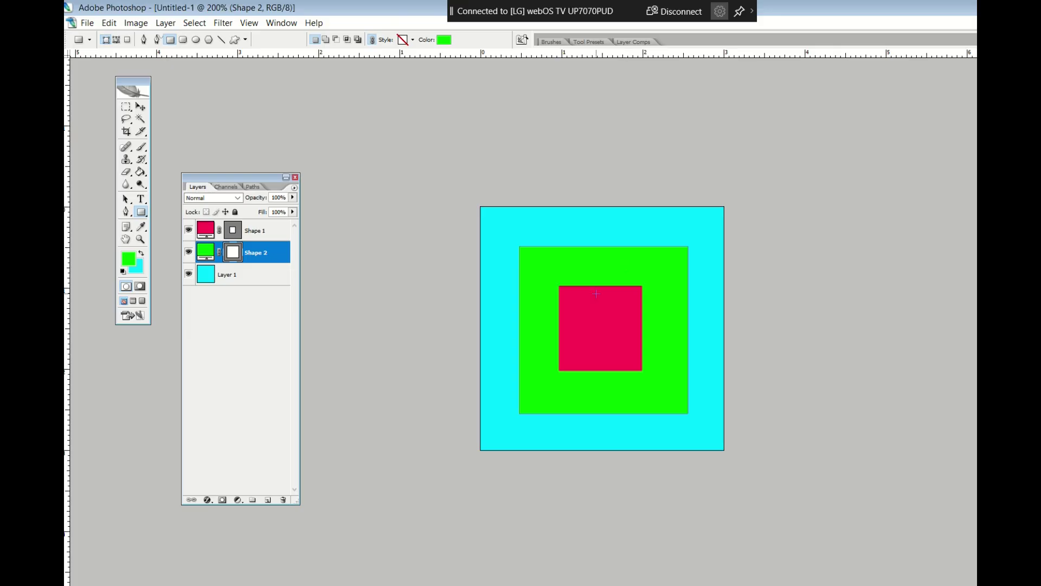
Select all three layers and align them on their vertical and horizontal centers.
{"action": "left_click", "coordinate": [141, 107]}
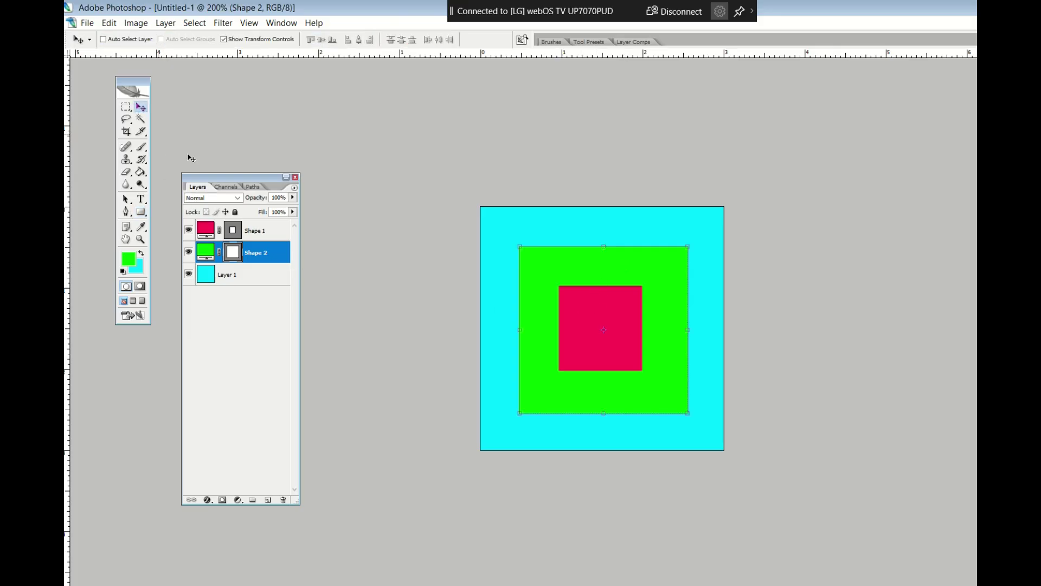
{"action": "left_click", "coordinate": [255, 230]}
{"action": "left_click", "coordinate": [255, 275], "text": "shift"}
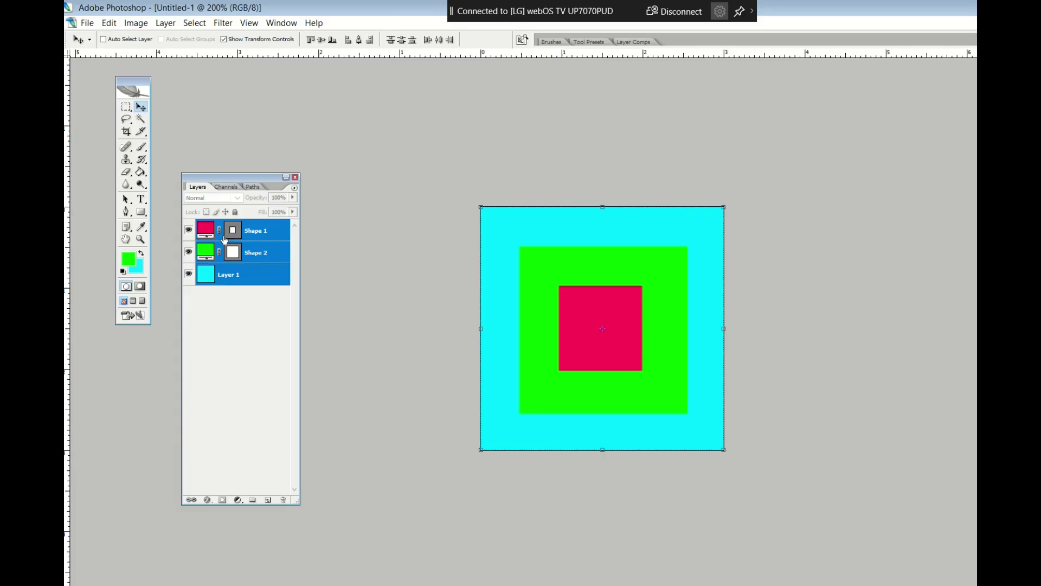
{"action": "left_click", "coordinate": [321, 40]}
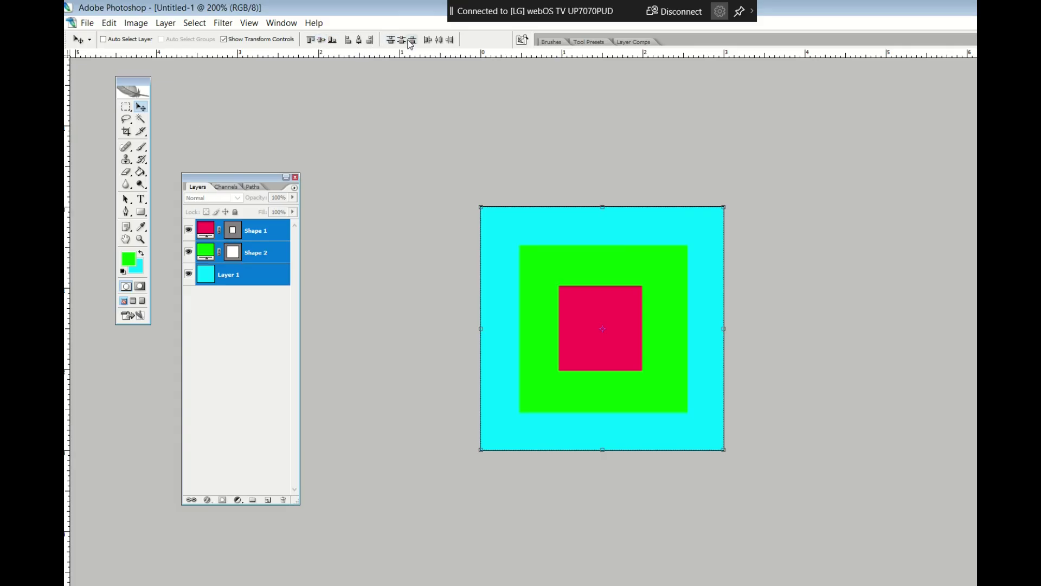
{"action": "left_click", "coordinate": [358, 40]}
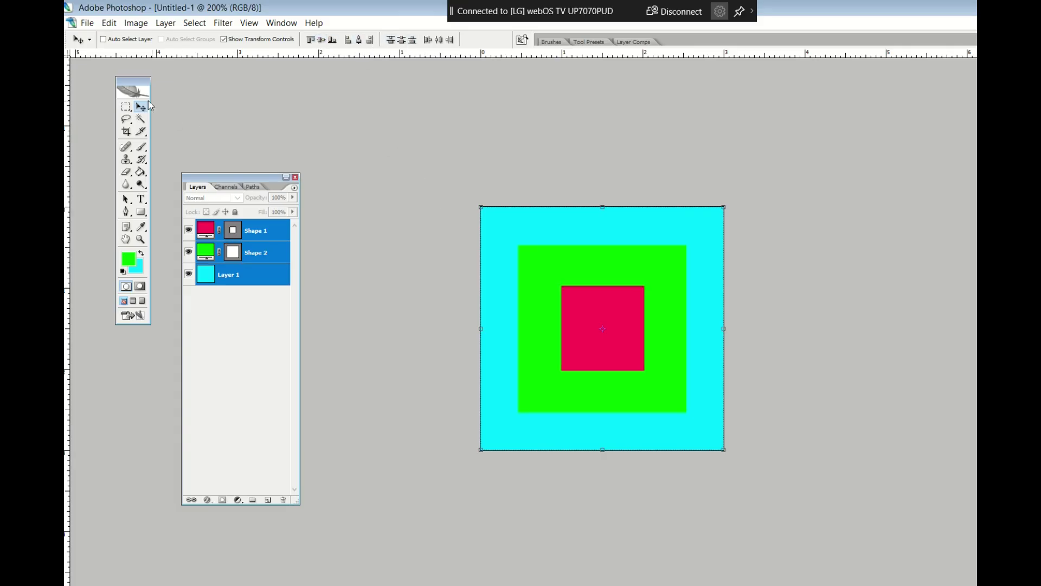
Save the layered artwork as Guide 3x3.psd.
{"action": "left_click", "coordinate": [128, 108]}
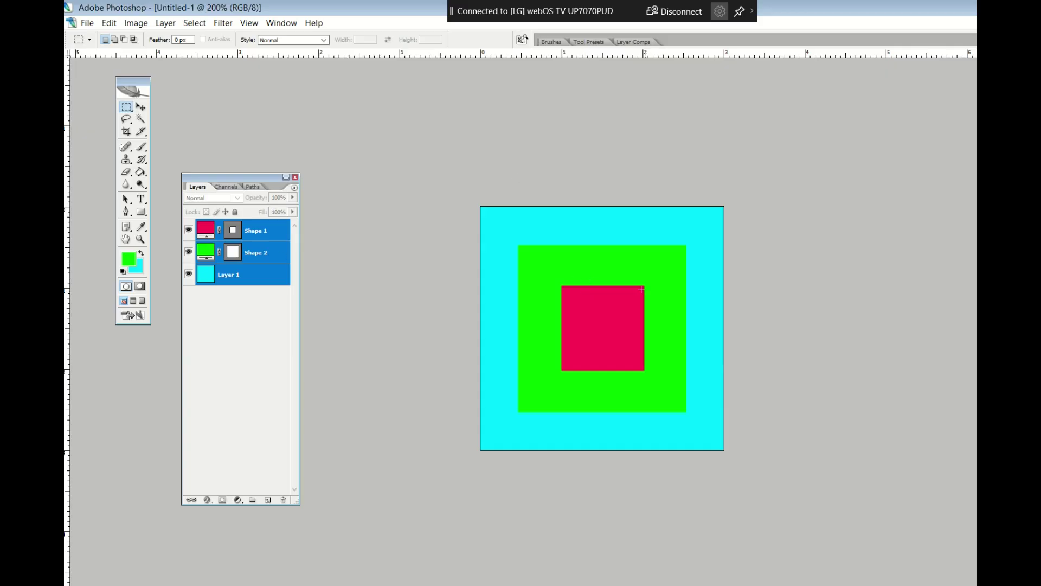
{"action": "left_click", "coordinate": [87, 23]}
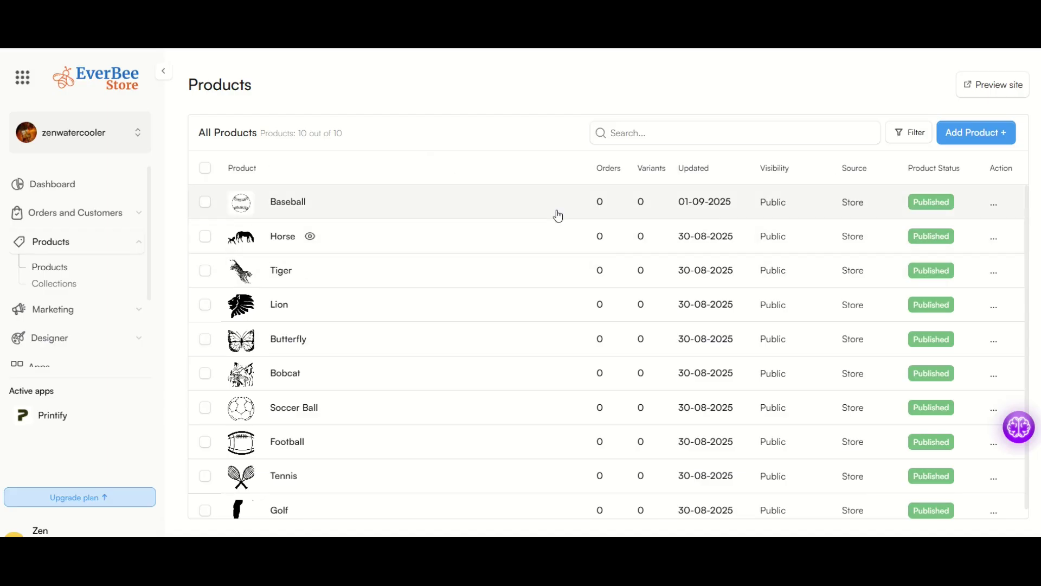
In EverBee Store, start a new product titled 3x3 Text in category Digital Audio-Visual Works - downloaded - single purchase.
{"action": "left_click", "coordinate": [970, 134]}
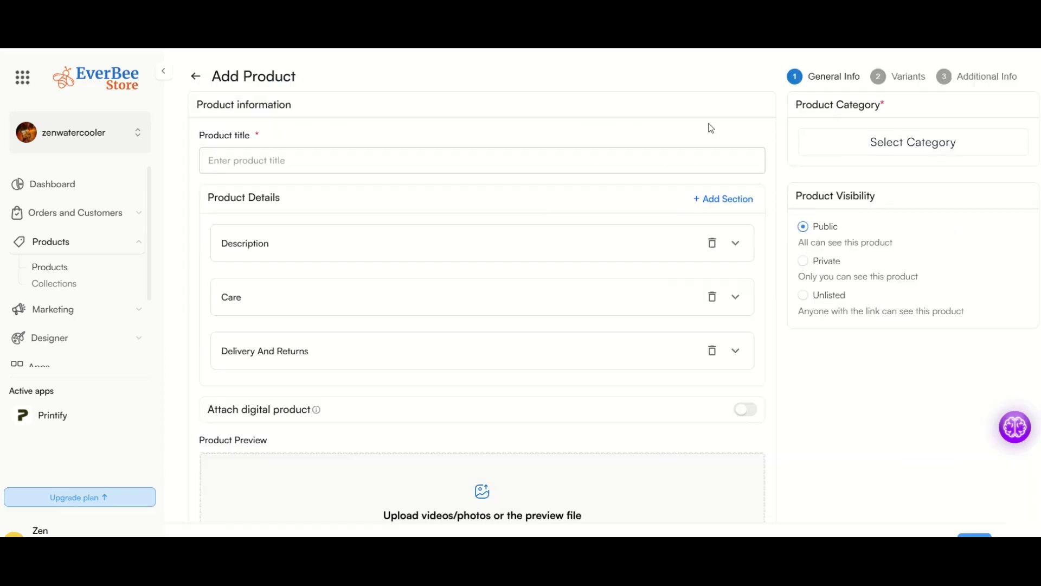
{"action": "left_click", "coordinate": [490, 165]}
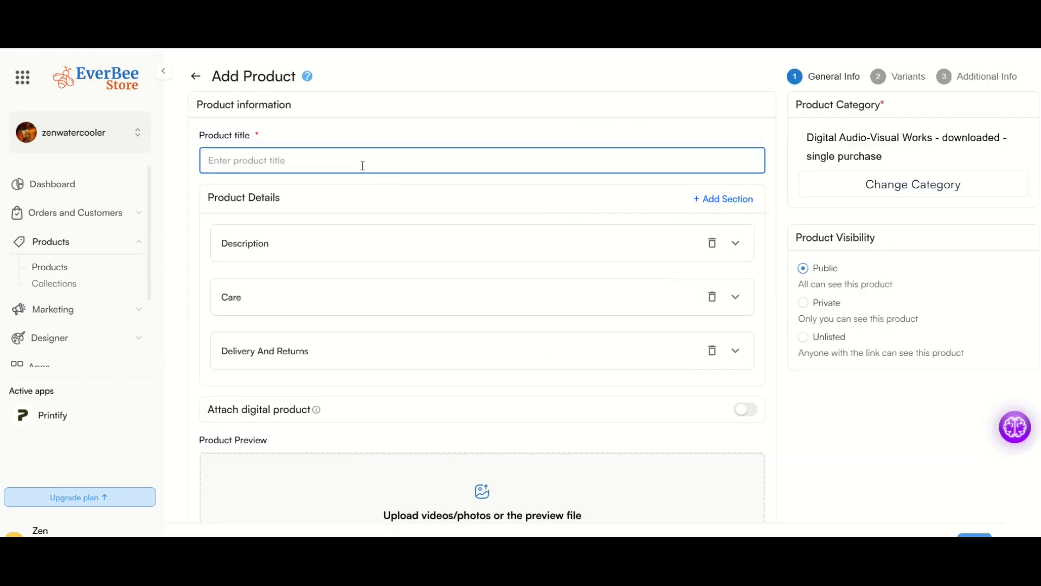
{"action": "type", "text": "3x3 Text"}
{"action": "key", "text": "Tab"}
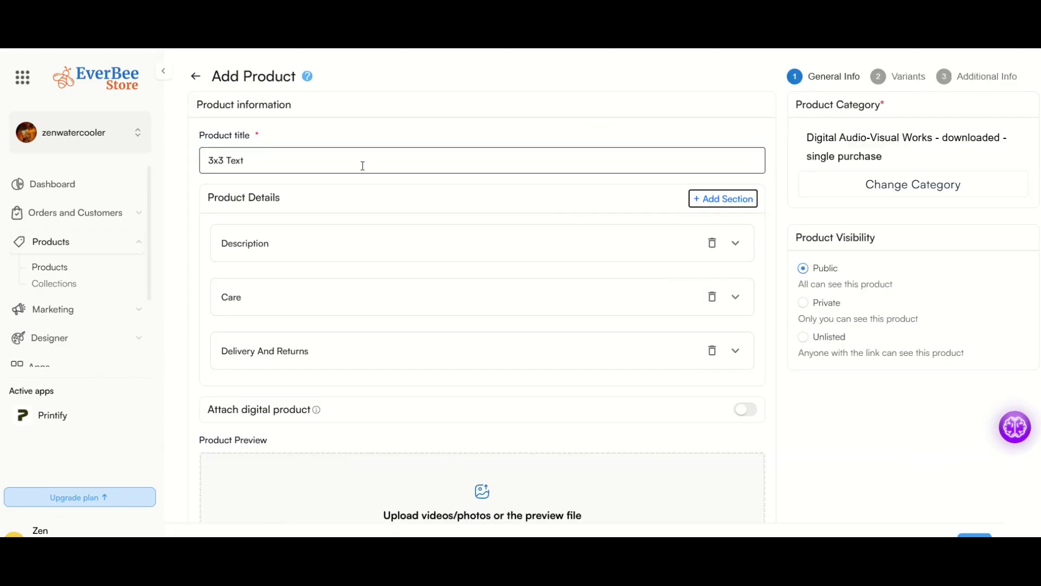
Enable the digital product attachment as a file and attach Guide 3x3 FINAL.jpg.
{"action": "left_click", "coordinate": [753, 410]}
{"action": "scroll", "coordinate": [613, 405], "scroll_direction": "down", "scroll_amount": 3}
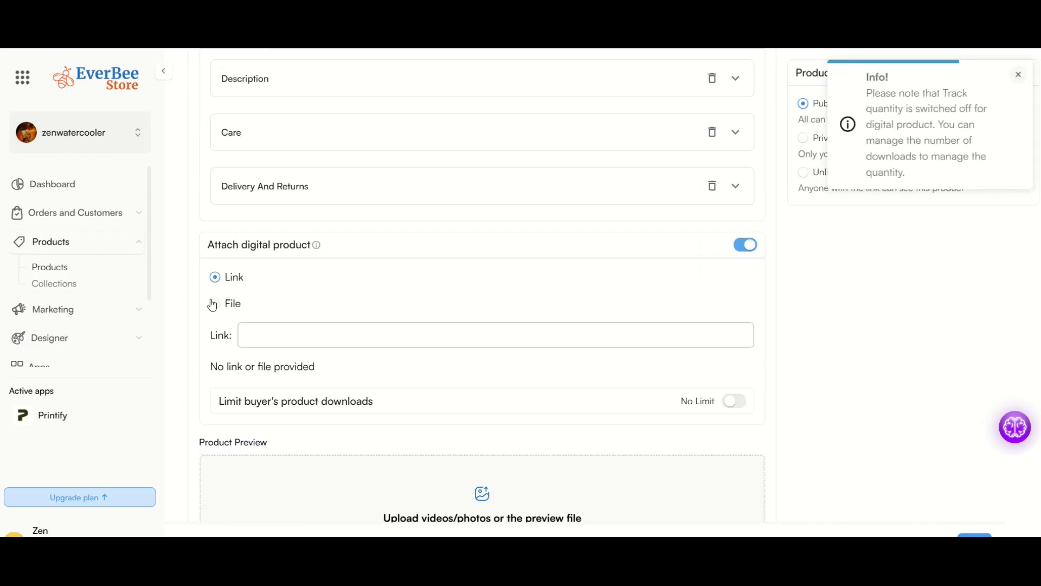
{"action": "left_click", "coordinate": [213, 304]}
{"action": "scroll", "coordinate": [257, 403], "scroll_direction": "down", "scroll_amount": 2}
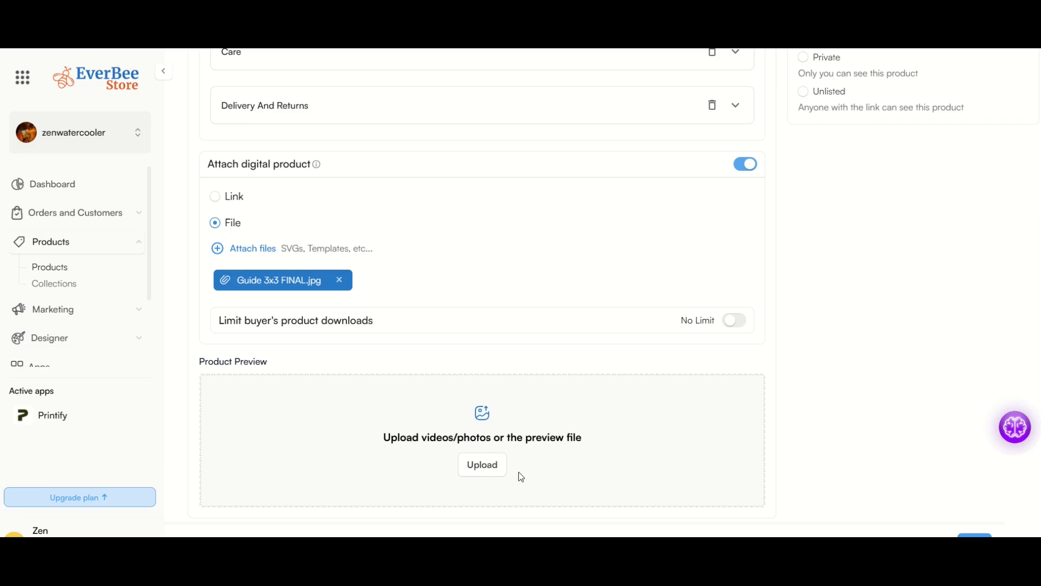
Upload the nested-squares image as the product preview and publish the product.
{"action": "left_click", "coordinate": [484, 466]}
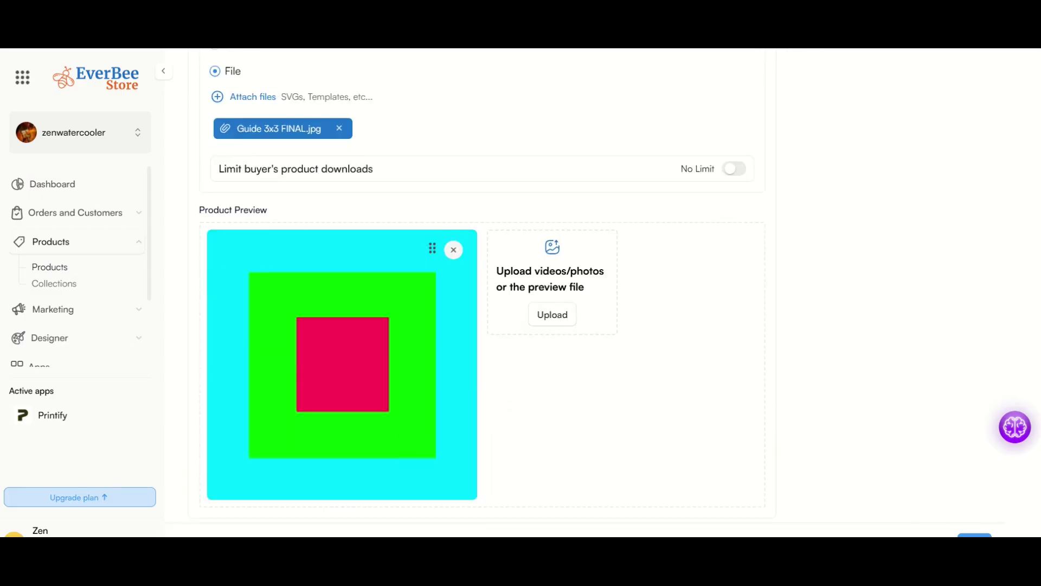
{"action": "left_click", "coordinate": [975, 535]}
{"action": "left_click", "coordinate": [344, 155]}
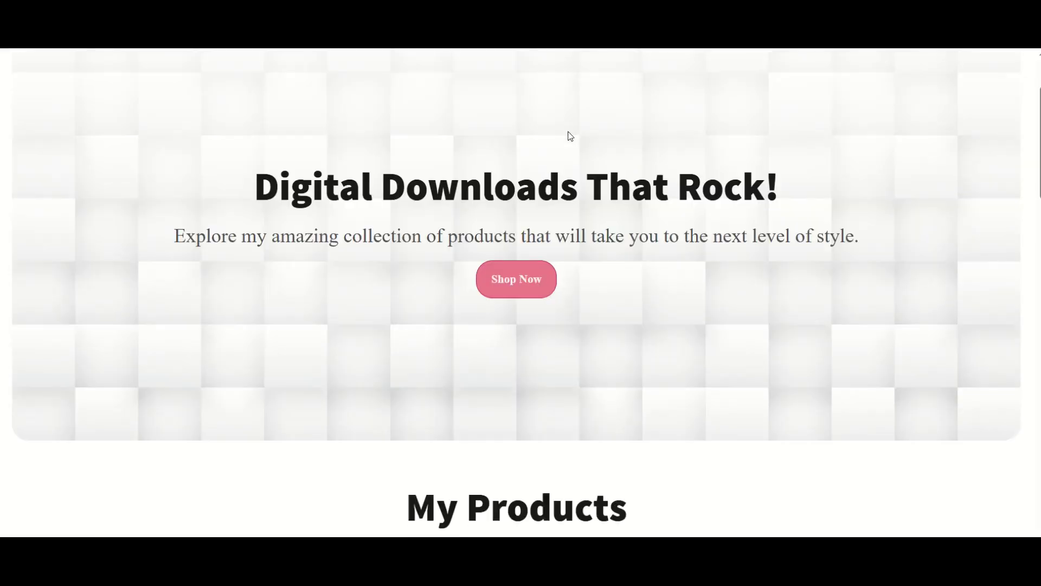
Examine on the storefront how the 3x3 Text product thumbnail is cropped compared with the neighboring products.
{"action": "scroll", "coordinate": [570, 135], "scroll_direction": "down", "scroll_amount": 7}
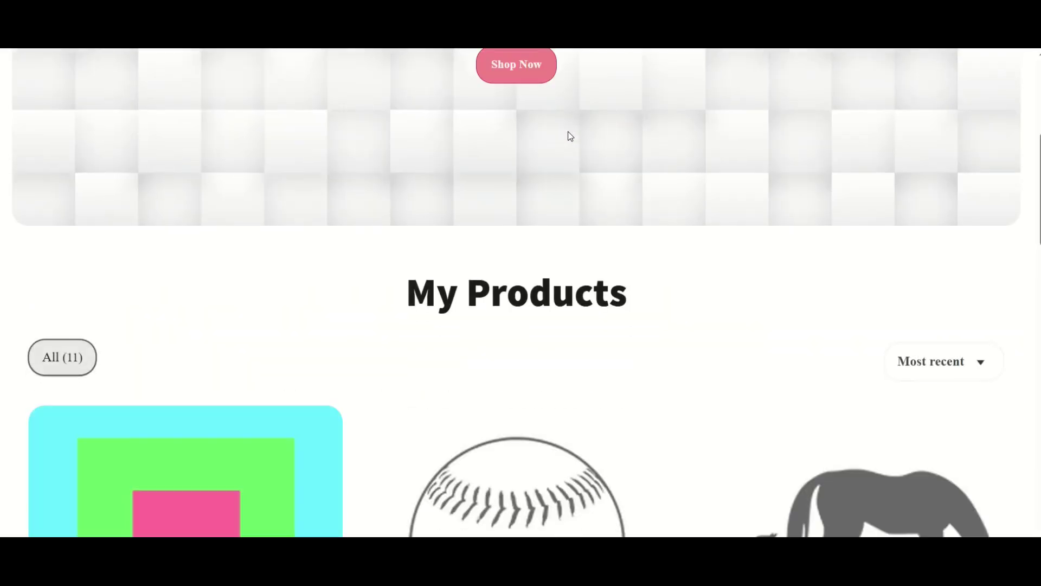
{"action": "scroll", "coordinate": [437, 179], "scroll_direction": "down", "scroll_amount": 2}
{"action": "scroll", "coordinate": [376, 179], "scroll_direction": "up", "scroll_amount": 2}
{"action": "mouse_move", "coordinate": [213, 266]}
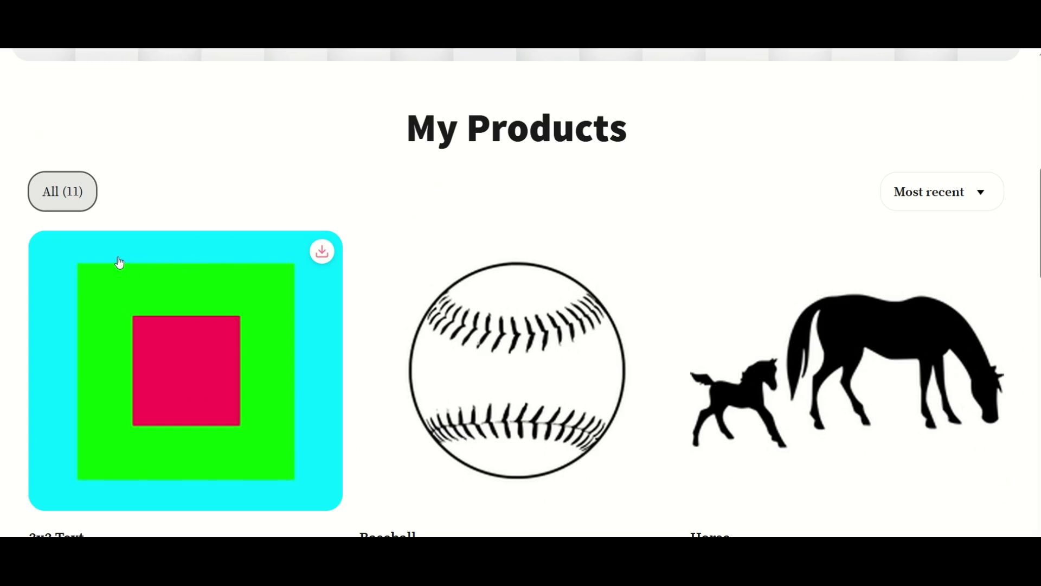
{"action": "scroll", "coordinate": [198, 500], "scroll_direction": "down", "scroll_amount": 2}
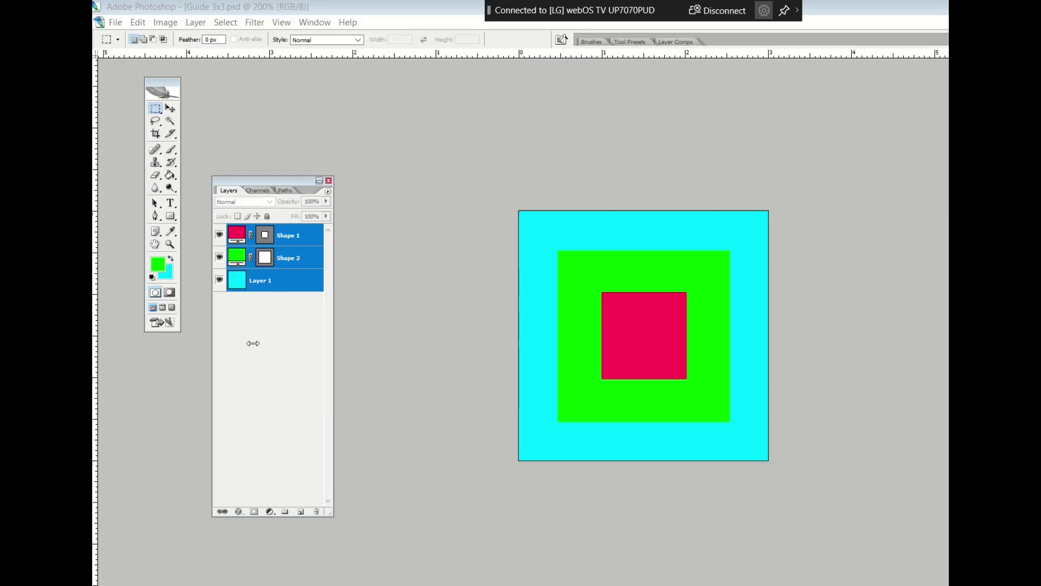
In Photoshop, place the 003 Horse image above the guide squares and scale it to 61.2% so it fits inside the green square.
{"action": "left_click", "coordinate": [301, 511]}
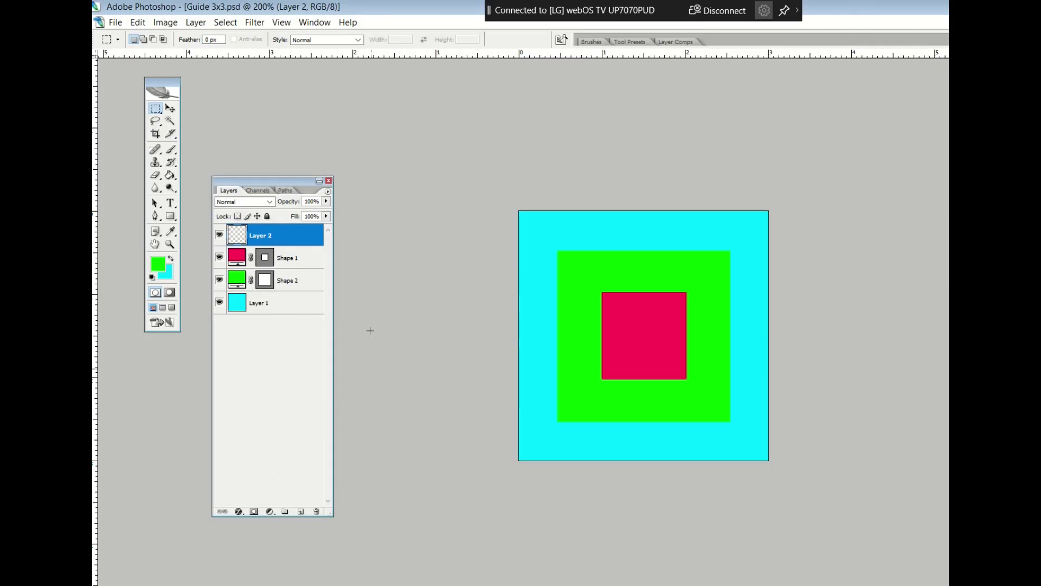
{"action": "left_click", "coordinate": [115, 22]}
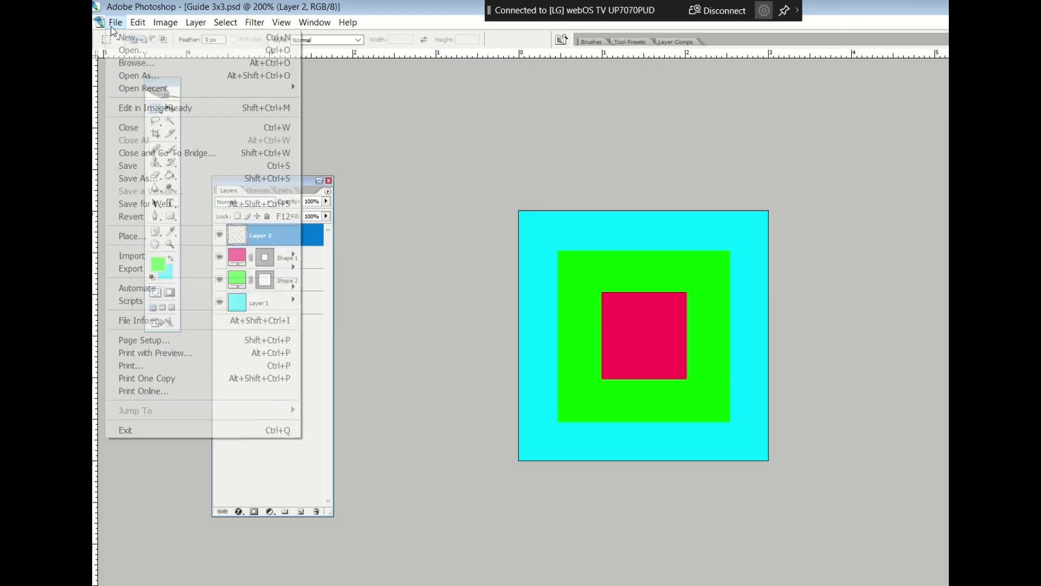
{"action": "left_click", "coordinate": [149, 234]}
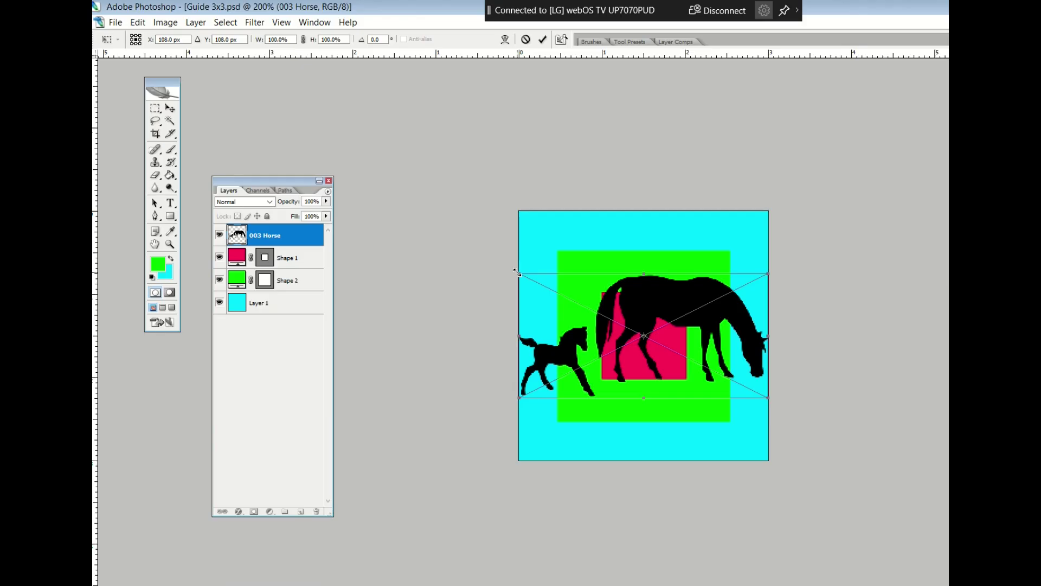
{"action": "left_click_drag", "start_coordinate": [517, 272], "coordinate": [639, 337]}
{"action": "left_click_drag", "start_coordinate": [705, 343], "coordinate": [652, 319]}
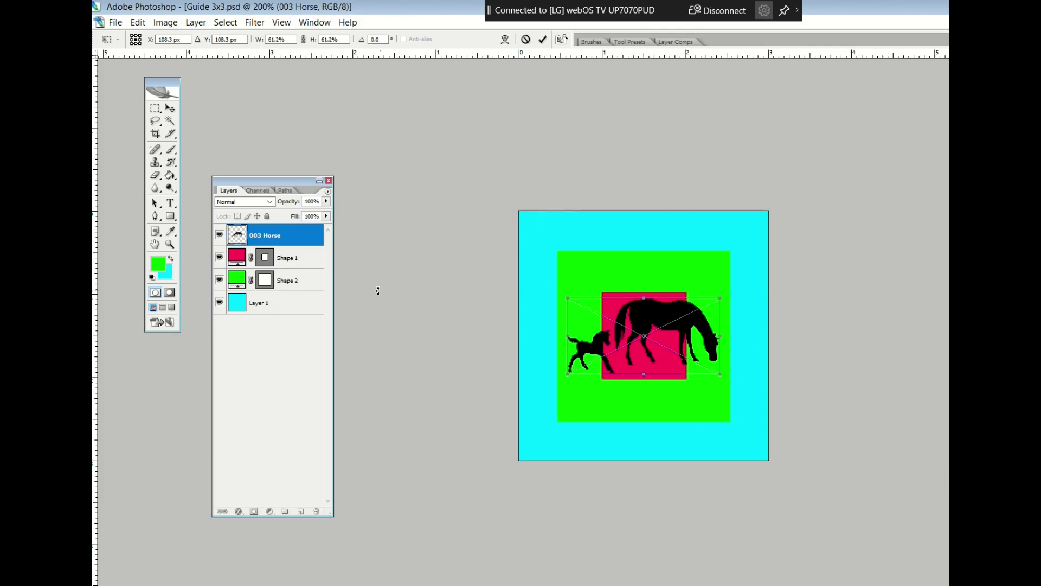
{"action": "key", "text": "Return"}
Hide the cyan, green and red-pink guide layers, leaving only the horse artwork shown.
{"action": "left_click", "coordinate": [220, 302]}
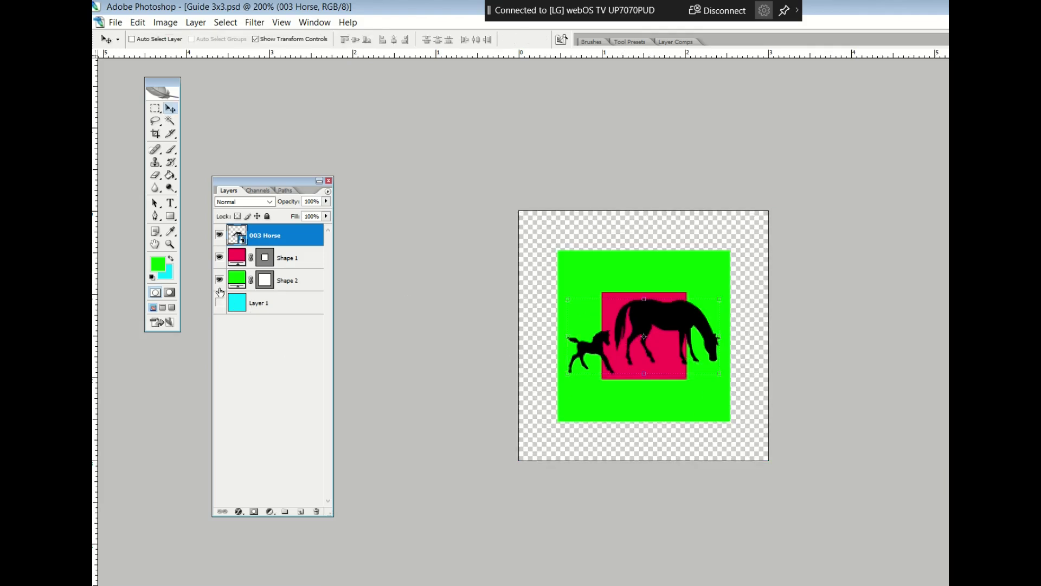
{"action": "left_click", "coordinate": [220, 279]}
{"action": "left_click", "coordinate": [220, 258]}
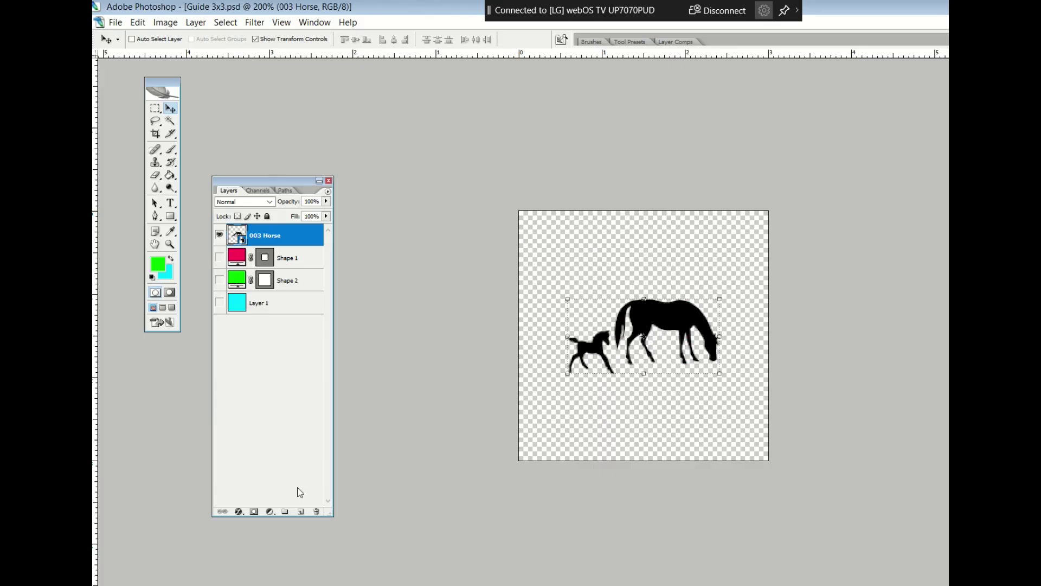
Add a new layer at the bottom of the layer stack and fill it with white using the Paint Bucket.
{"action": "left_click", "coordinate": [301, 511]}
{"action": "left_click_drag", "start_coordinate": [285, 246], "coordinate": [289, 335]}
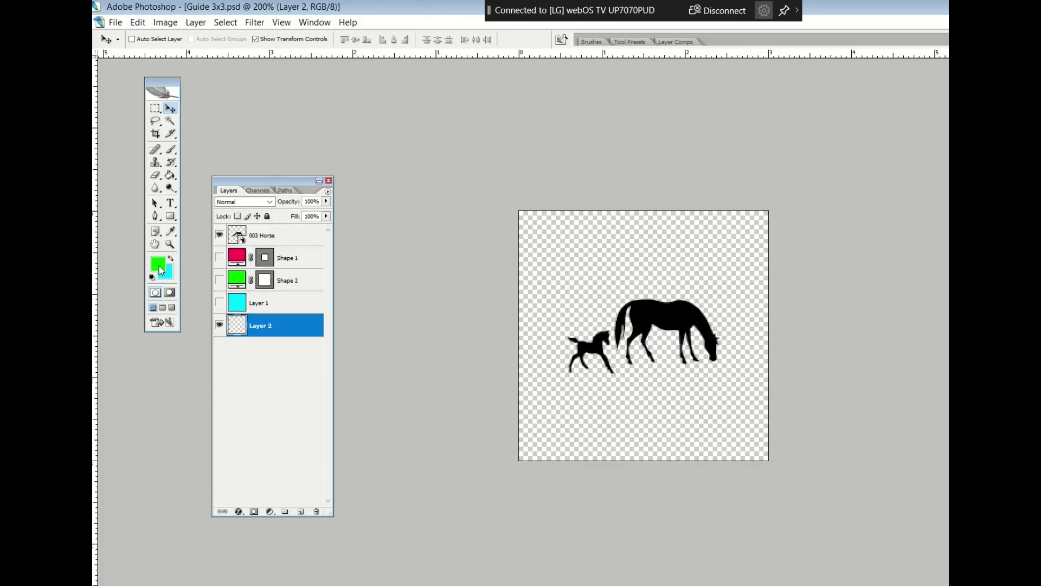
{"action": "left_click", "coordinate": [157, 264]}
{"action": "left_click", "coordinate": [506, 163]}
{"action": "left_click", "coordinate": [783, 154]}
{"action": "key", "text": "g"}
{"action": "left_click", "coordinate": [716, 373]}
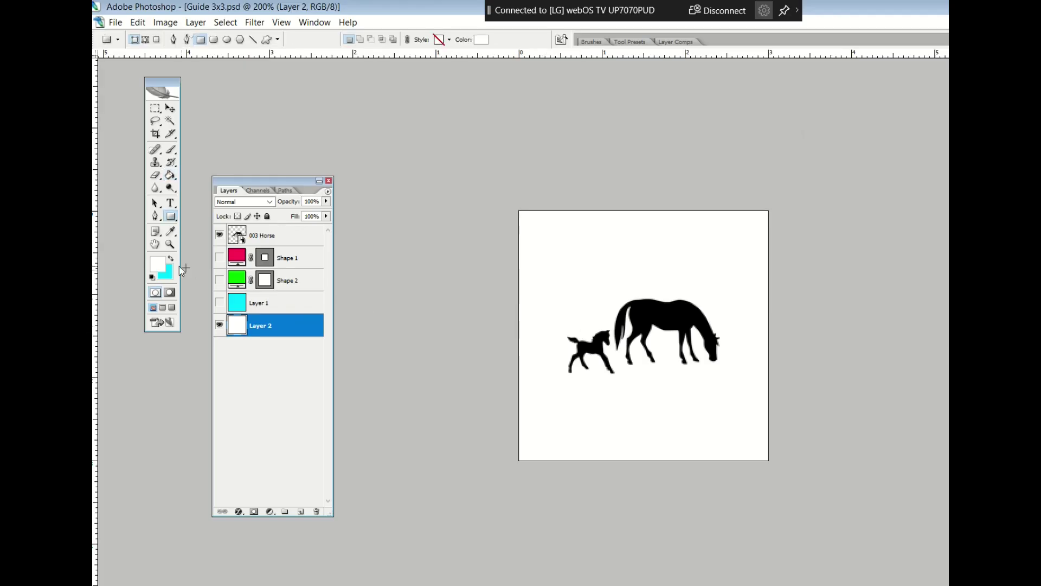
Set the foreground color to black 000000 and create a ZEN WATERCOOLER watermark banner at 44% opacity above the white layer.
{"action": "left_click", "coordinate": [157, 264]}
{"action": "left_click_drag", "start_coordinate": [527, 244], "coordinate": [402, 361]}
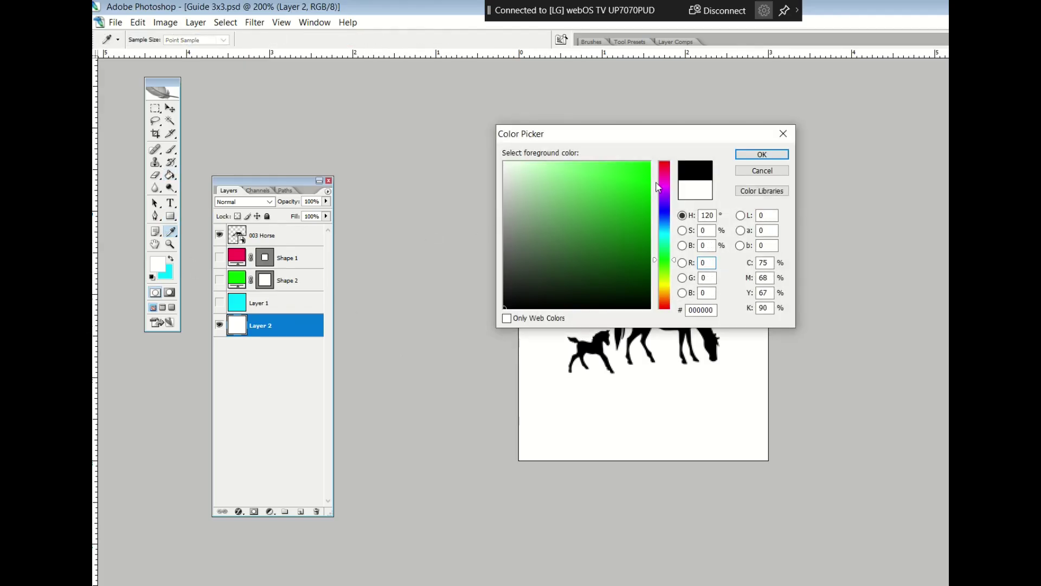
{"action": "left_click", "coordinate": [759, 154]}
{"action": "key", "text": "u"}
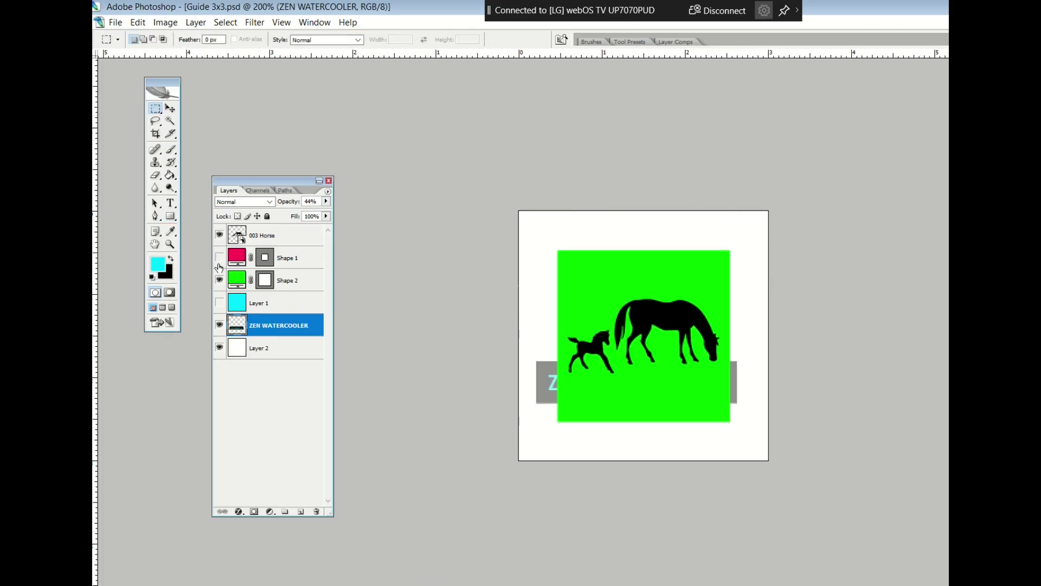
Show the red-pink guide, scale the ZEN WATERCOOLER banner to 76.0% and position it inside the green square below the horses.
{"action": "left_click", "coordinate": [219, 257]}
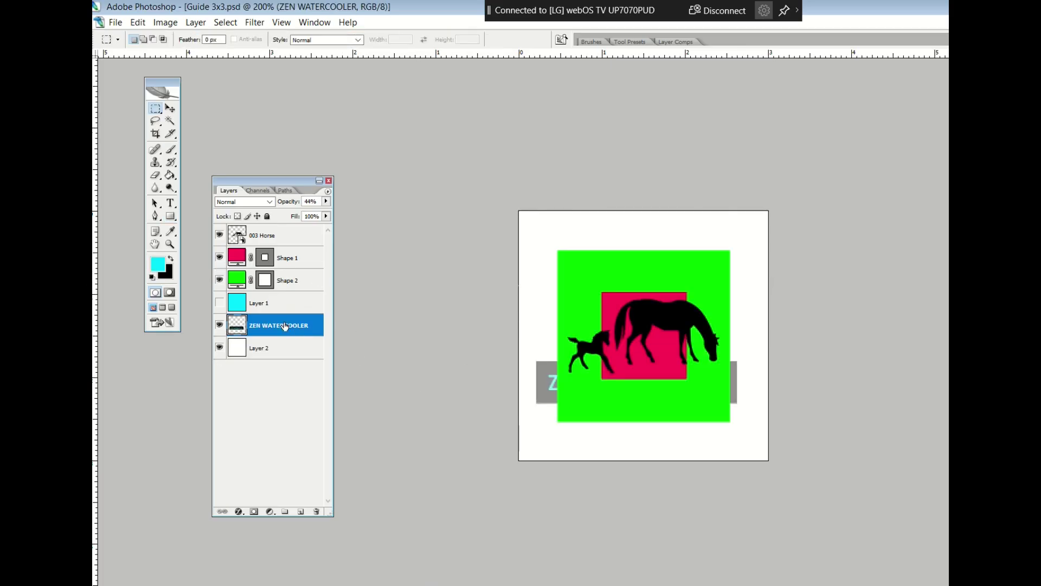
{"action": "left_click", "coordinate": [169, 109]}
{"action": "left_click_drag", "start_coordinate": [540, 381], "coordinate": [559, 389]}
{"action": "left_click_drag", "start_coordinate": [666, 398], "coordinate": [670, 398]}
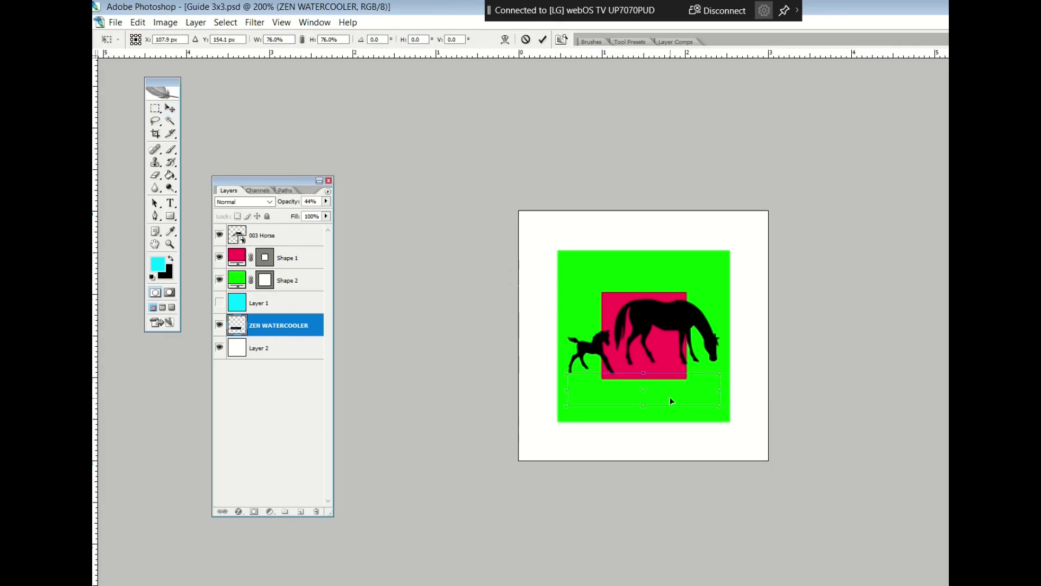
{"action": "key", "text": "Return"}
Bring the ZEN WATERCOOLER layer to the top of the stack and hide the green and red-pink guide layers.
{"action": "key", "text": "ctrl+shift+bracketright"}
{"action": "left_click", "coordinate": [219, 302]}
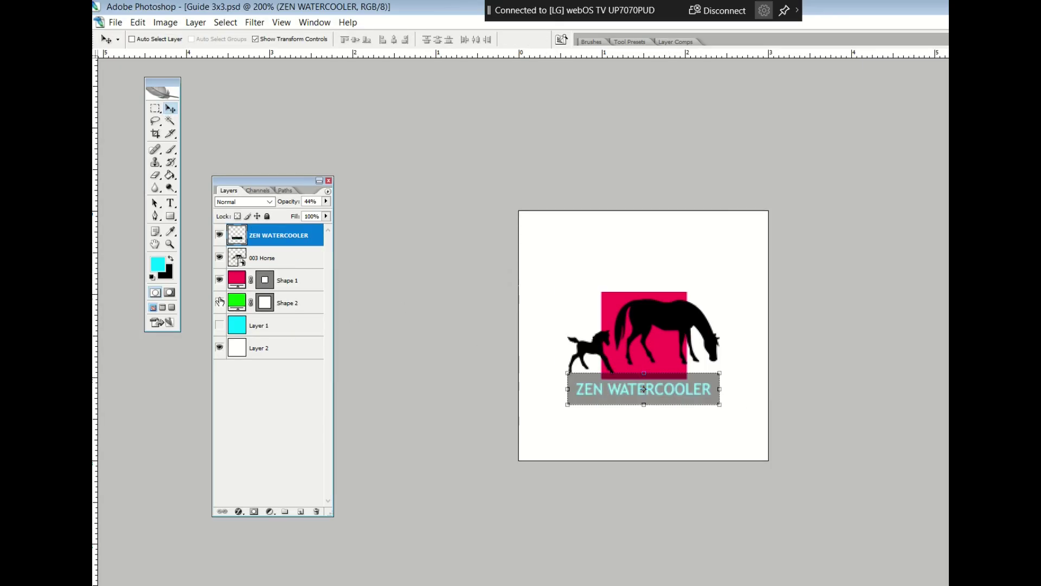
{"action": "left_click", "coordinate": [219, 280]}
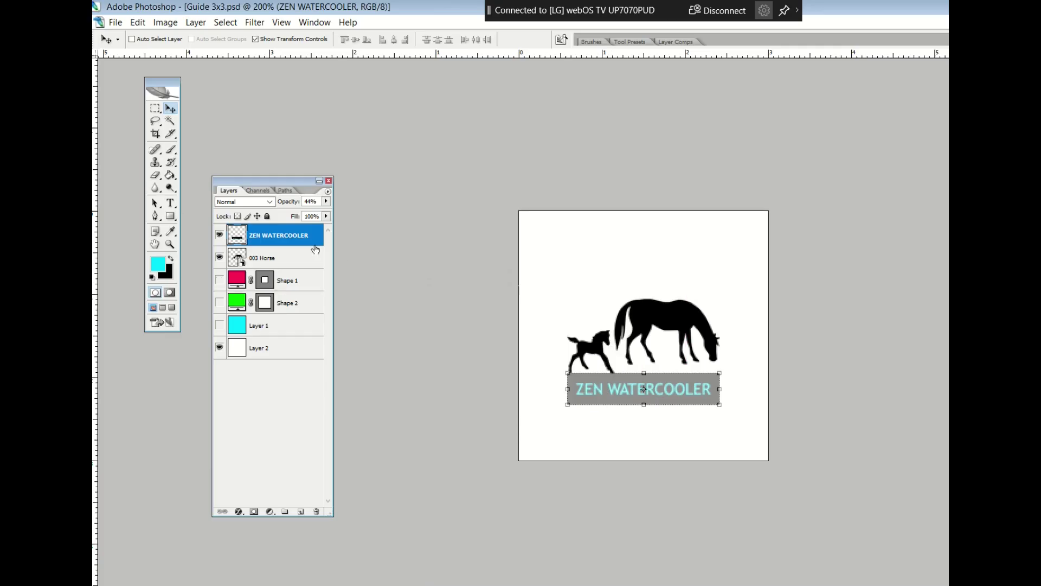
{"action": "left_click", "coordinate": [155, 108]}
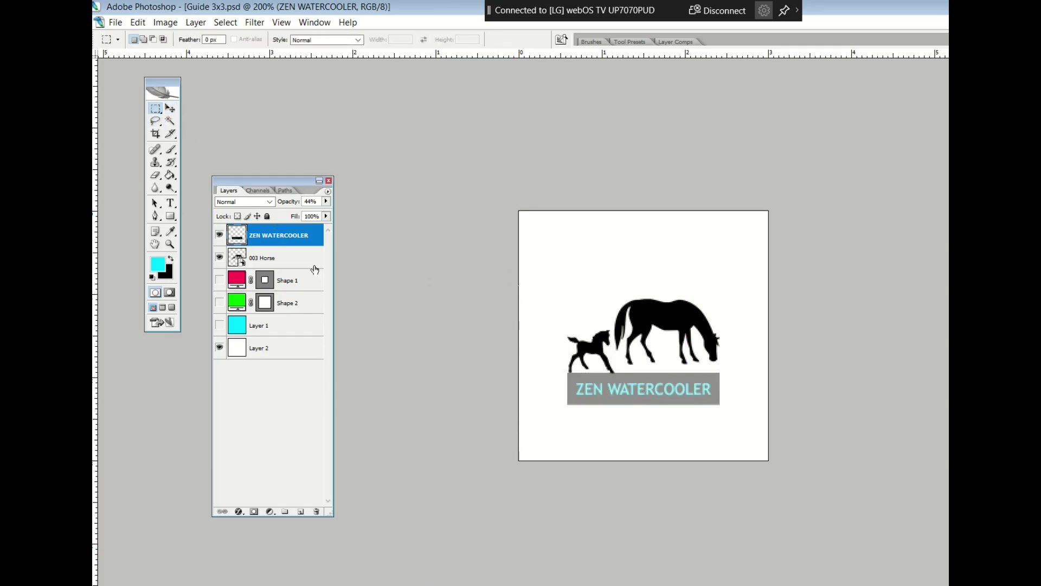
{"action": "left_click", "coordinate": [170, 109]}
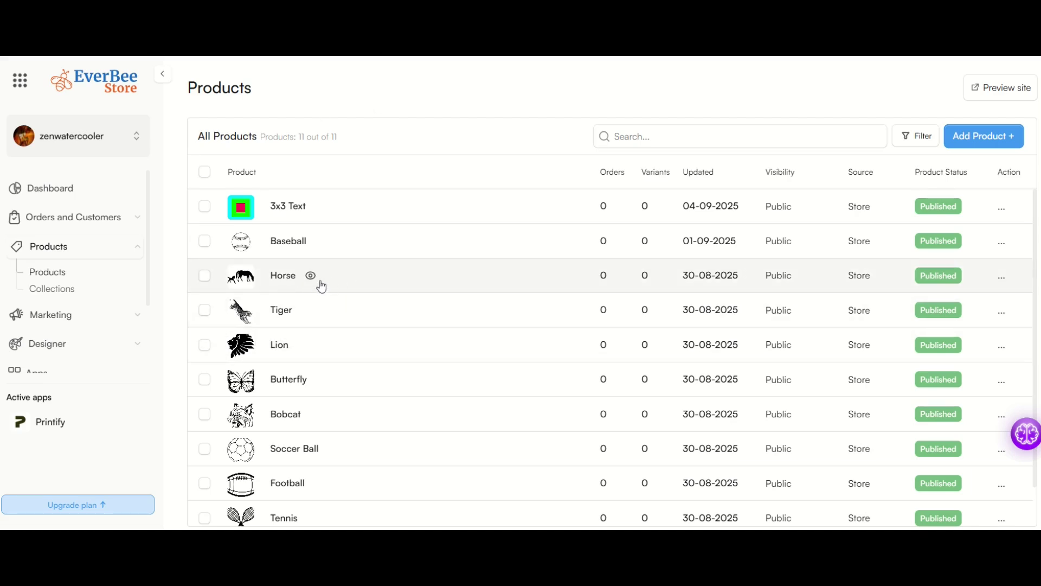
Switch to EverBee Store, open the Horse product and replace its preview image with the ZEN WATERCOOLER watermarked version.
{"action": "left_click", "coordinate": [370, 277]}
{"action": "scroll", "coordinate": [344, 253], "scroll_direction": "down", "scroll_amount": 6}
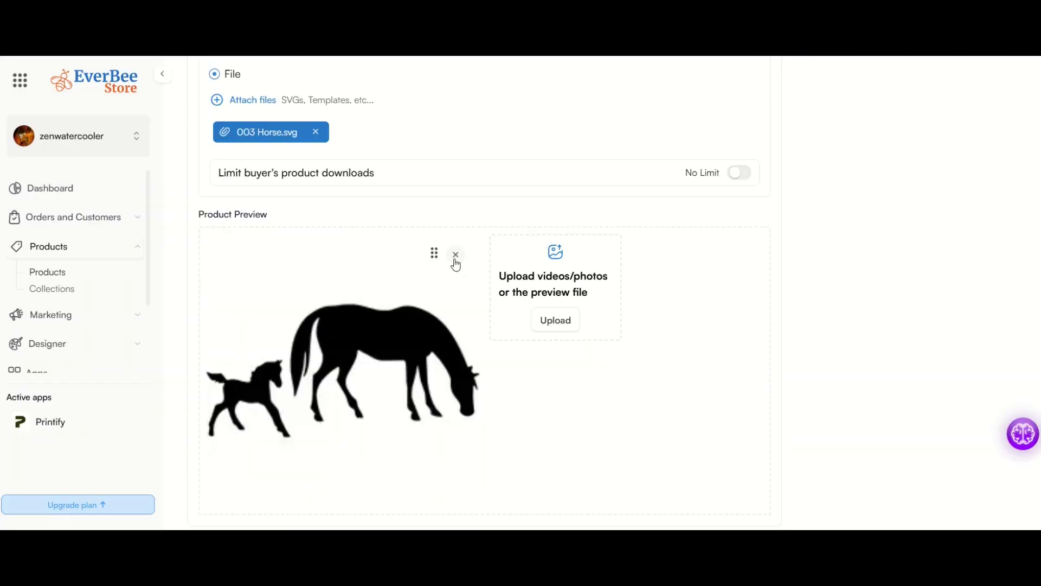
{"action": "left_click", "coordinate": [455, 255]}
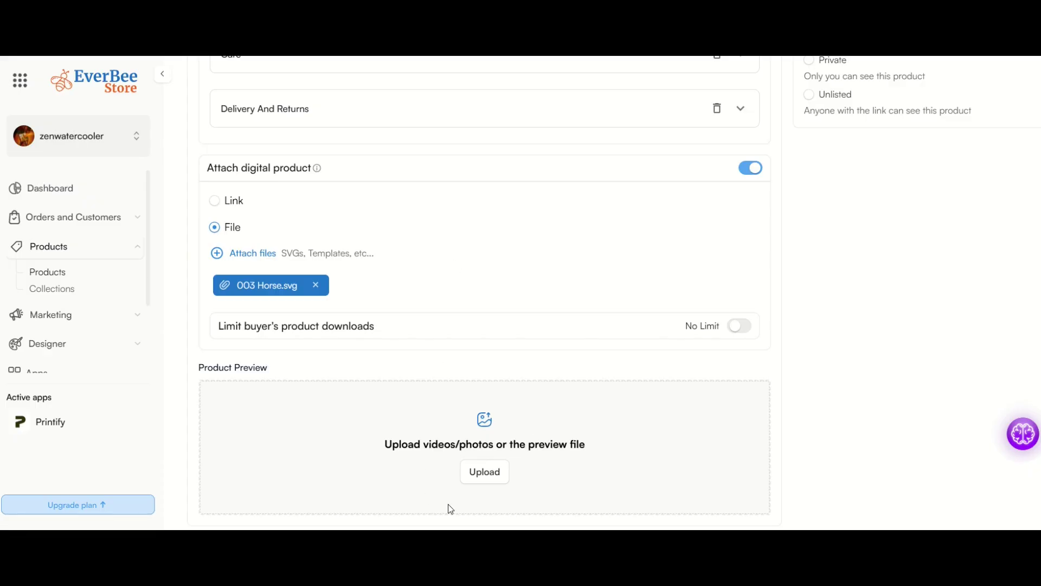
{"action": "left_click", "coordinate": [490, 481]}
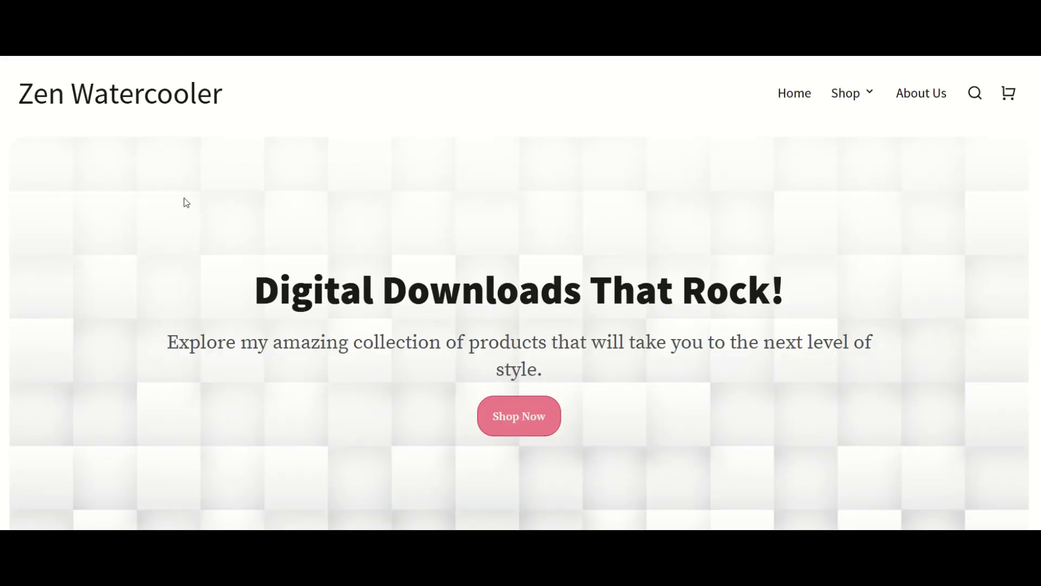
Check the Horse thumbnail in the storefront's My Products section and open the Horse product page to inspect the full image.
{"action": "scroll", "coordinate": [187, 194], "scroll_direction": "down", "scroll_amount": 6}
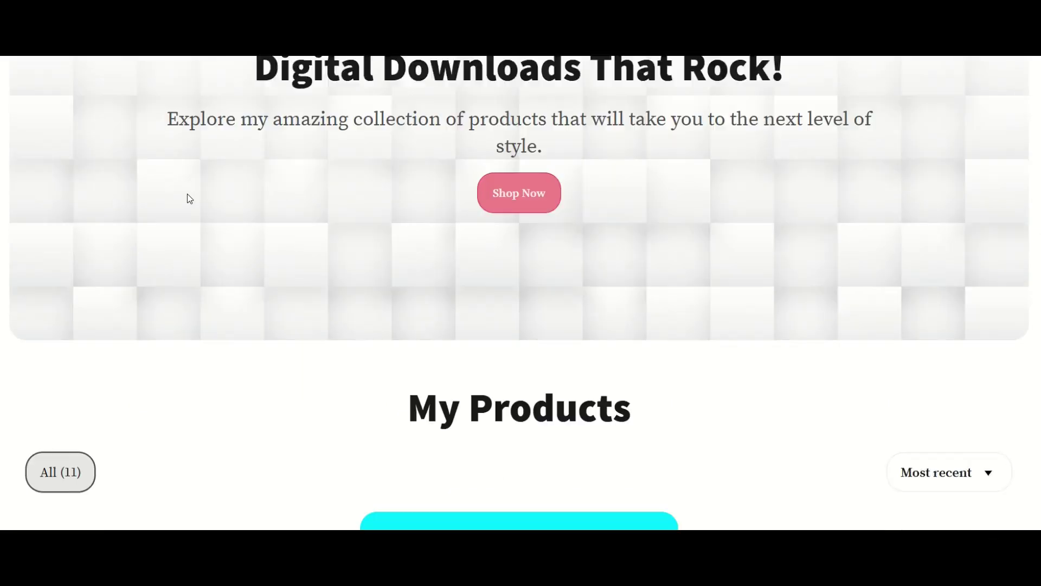
{"action": "scroll", "coordinate": [187, 194], "scroll_direction": "down", "scroll_amount": 6}
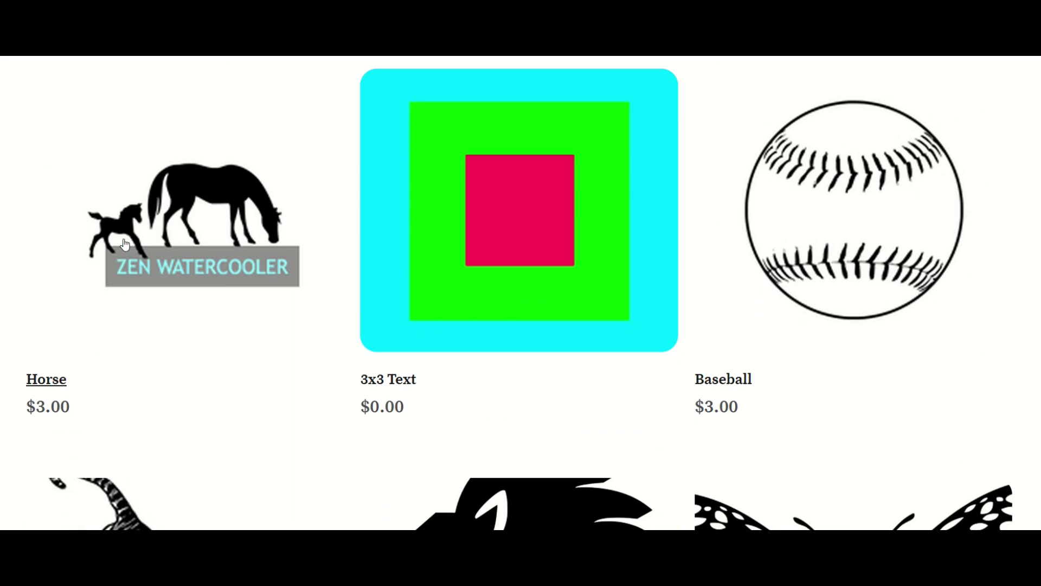
{"action": "left_click", "coordinate": [137, 251]}
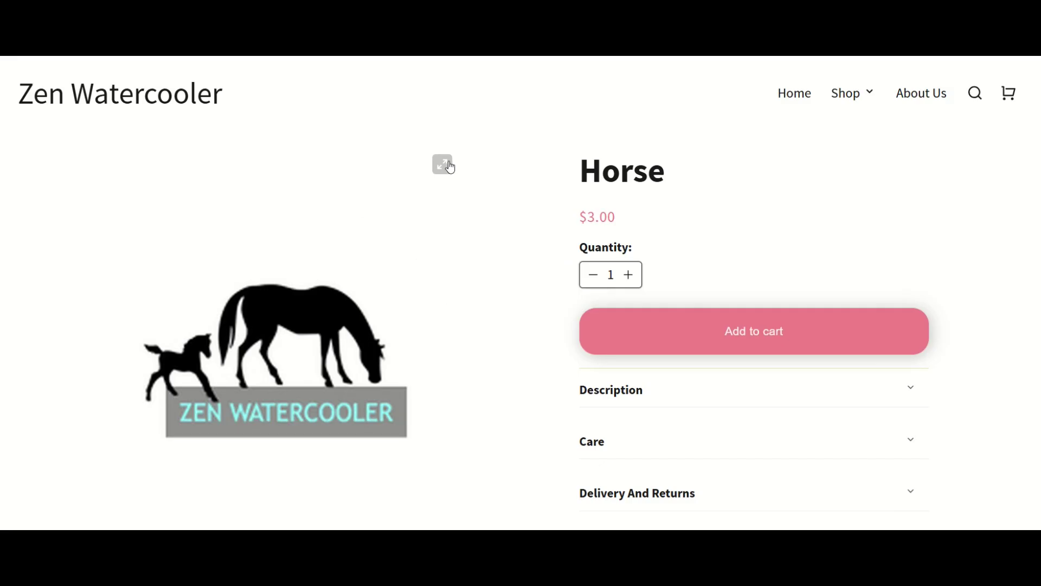
Return to the storefront's product list and open the 3x3 Text product page to compare the guide image with its cropped thumbnail.
{"action": "key", "text": "alt+Left"}
{"action": "scroll", "coordinate": [196, 233], "scroll_direction": "down", "scroll_amount": 5}
{"action": "scroll", "coordinate": [197, 234], "scroll_direction": "down", "scroll_amount": 5}
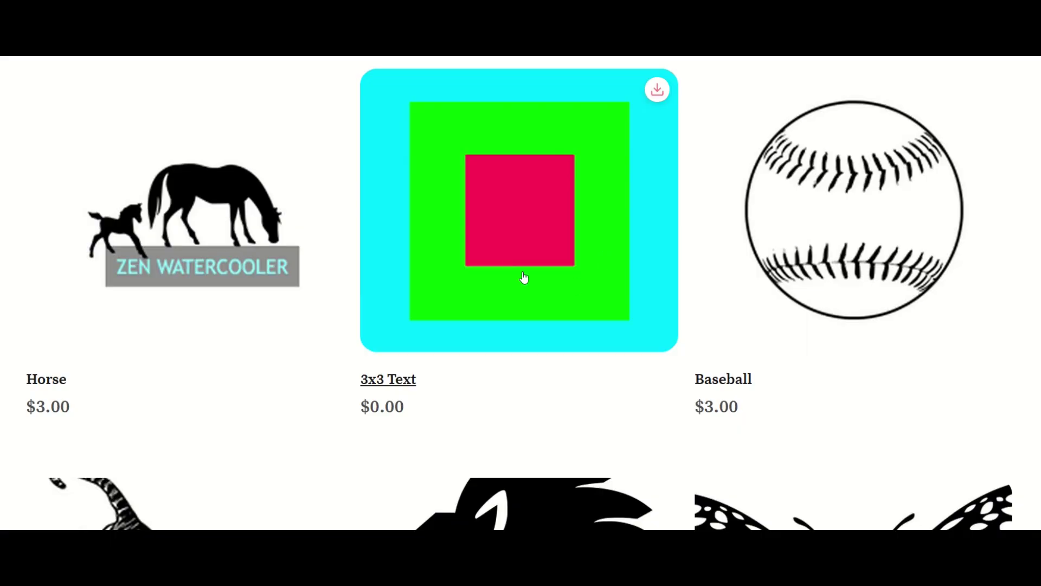
{"action": "left_click", "coordinate": [482, 248]}
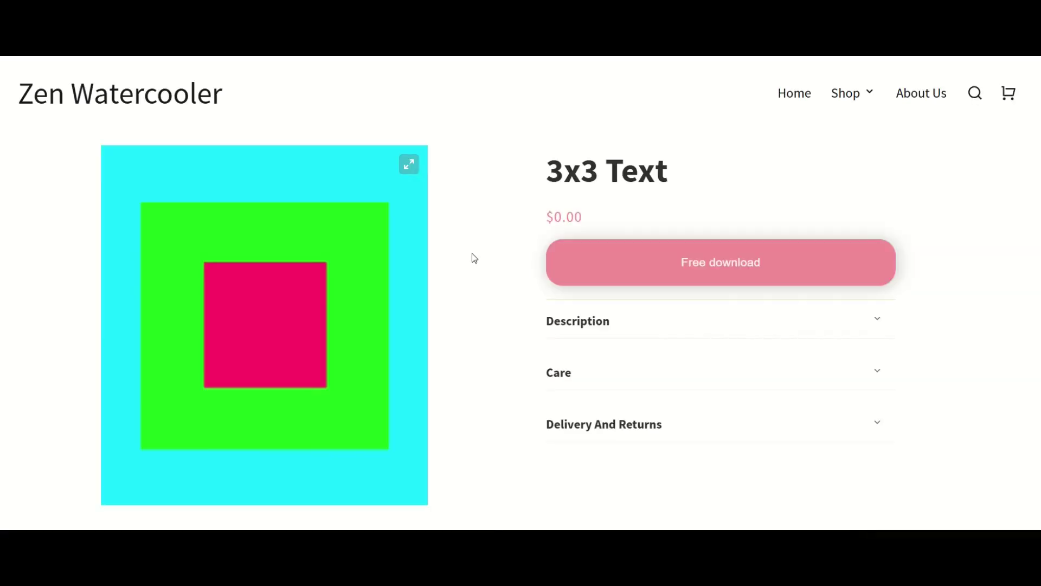